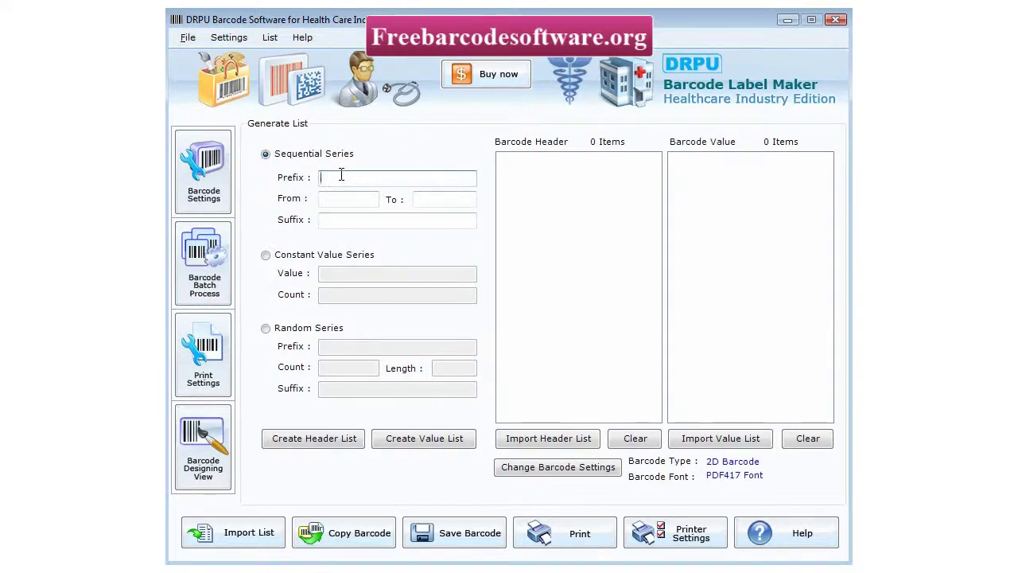
Step: Create a sequential barcode value list with prefix 12, range 345 to 389 and suffix 21, and select its first value
left_click(353, 223)
type("21")
left_click(348, 200)
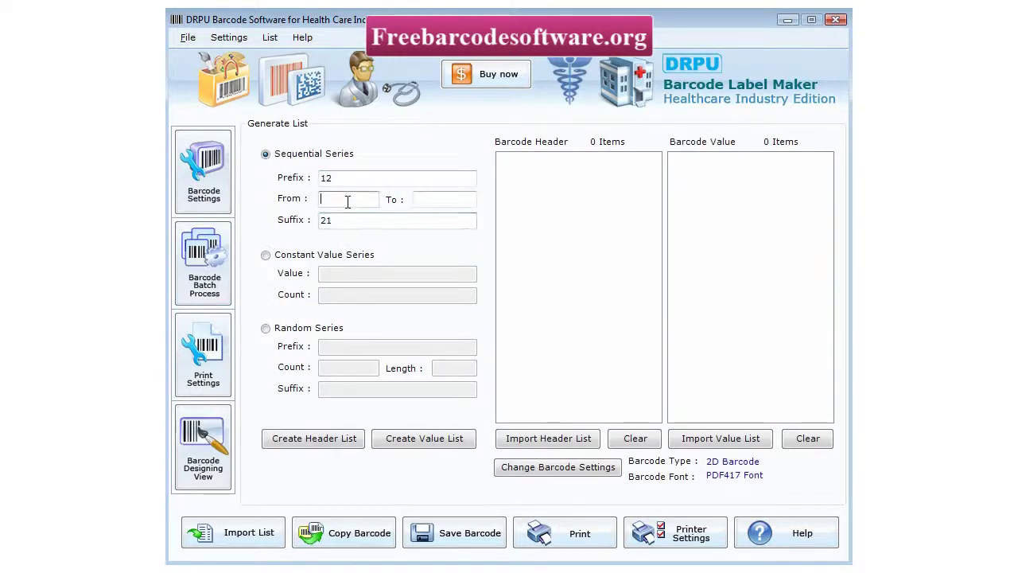
type("345")
left_click(434, 199)
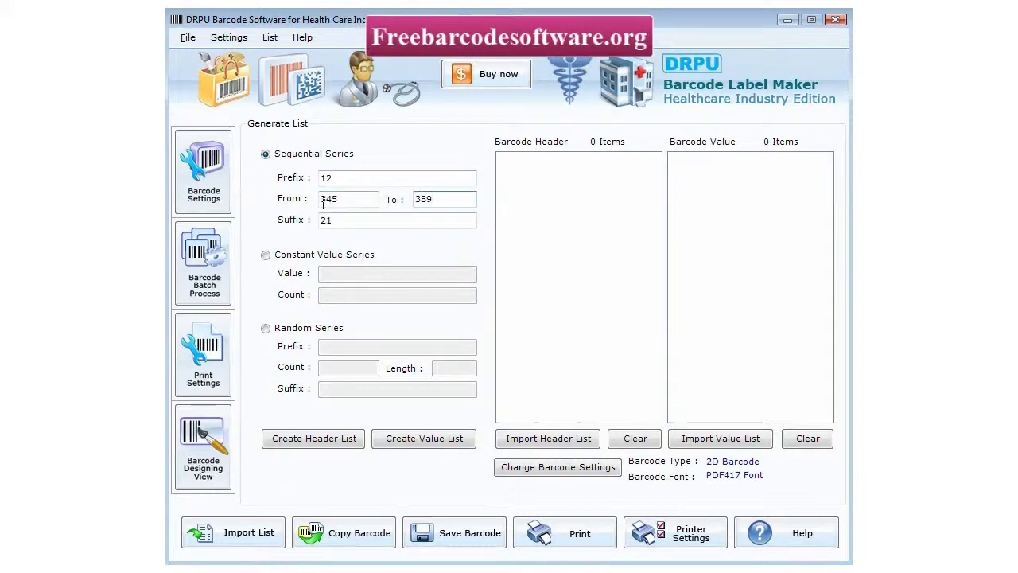
left_click(422, 443)
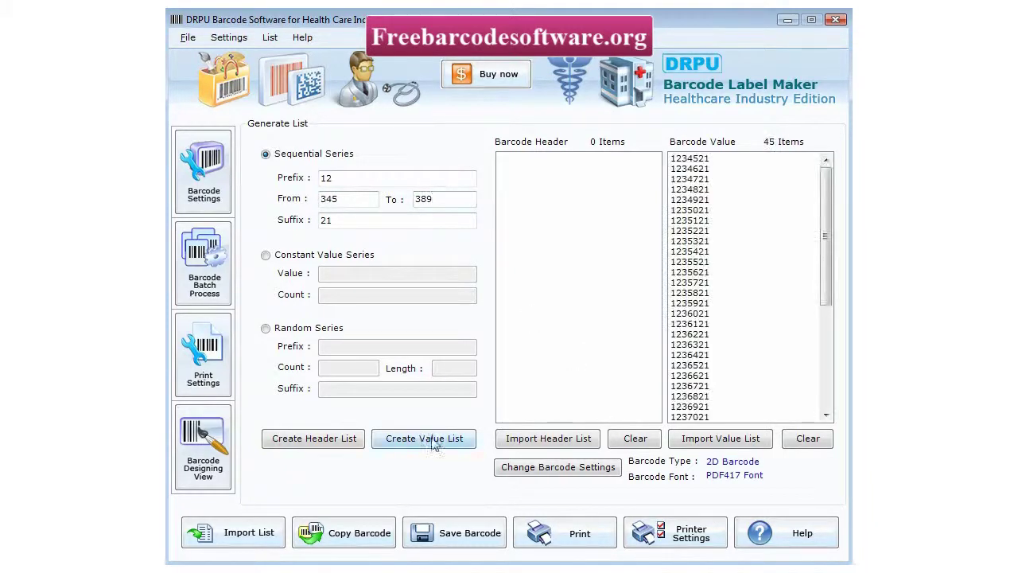
left_click_drag(824, 241, 827, 205)
left_click(705, 159)
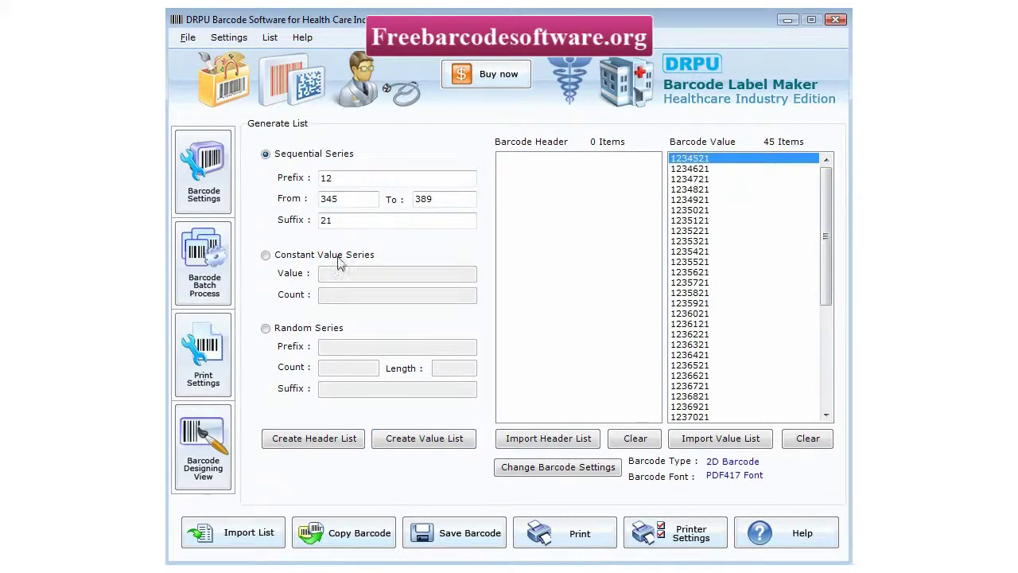
Step: Create a constant barcode value list with the value 1234521 and a count of 20
left_click(270, 255)
left_click(322, 278)
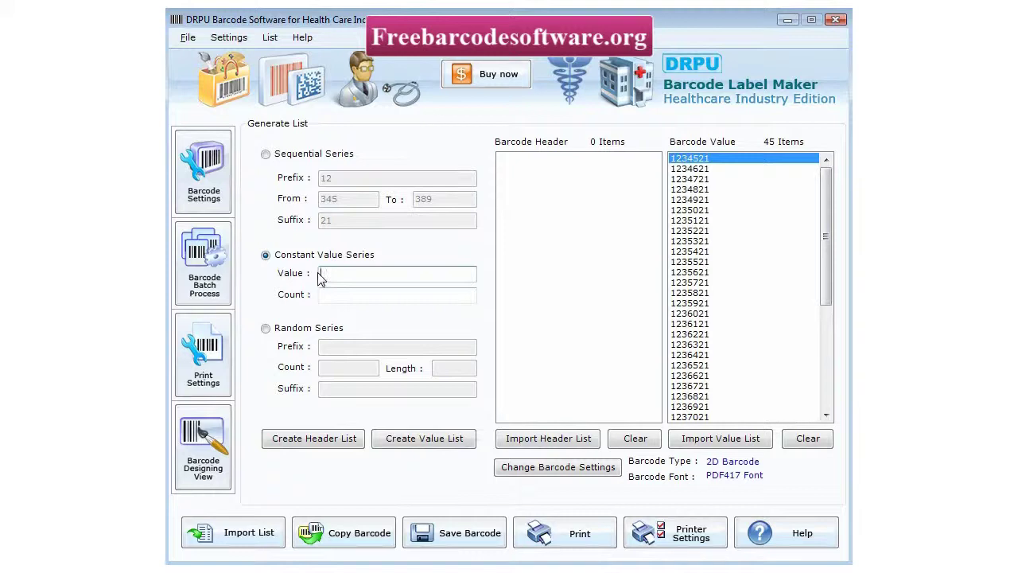
type("1234521")
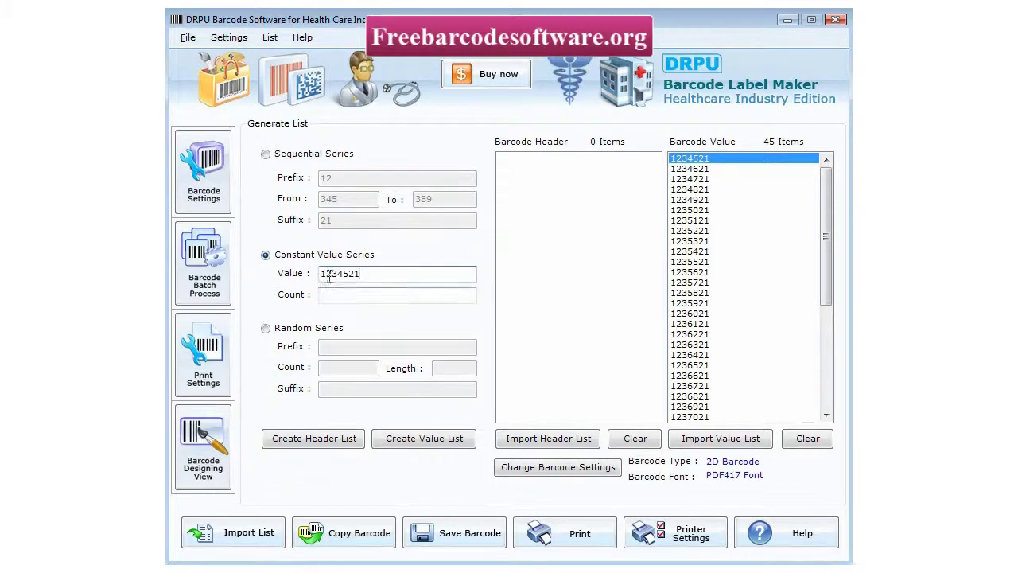
left_click(345, 296)
type("20")
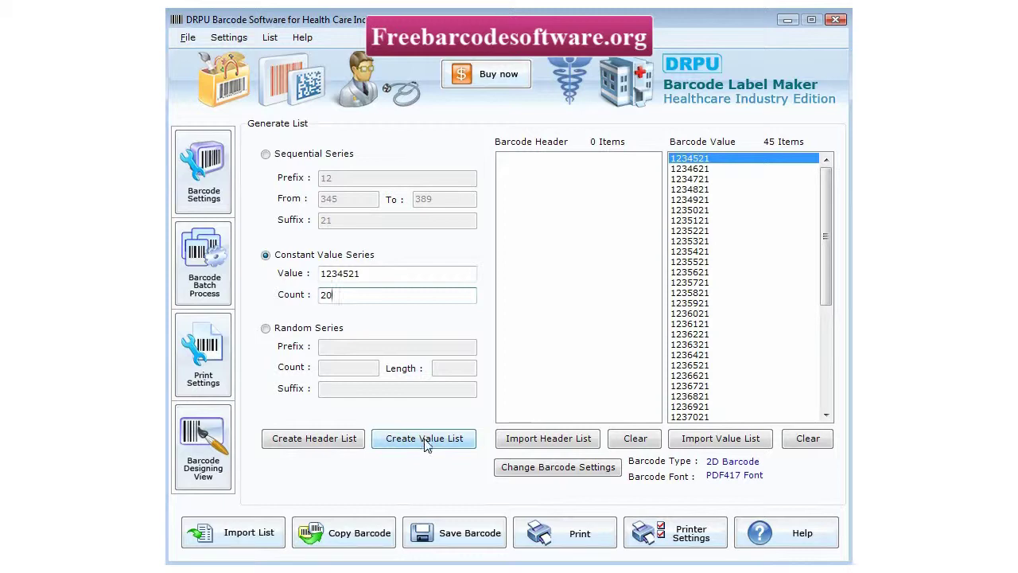
left_click(424, 440)
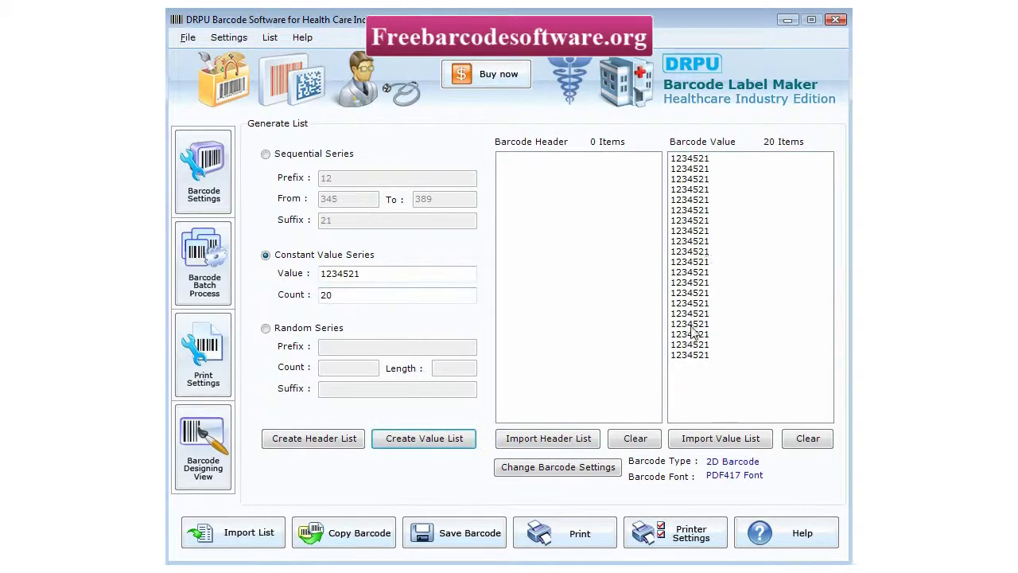
Step: Create a random barcode value list with prefix 12, count 20, length 3 and suffix 21
left_click(326, 328)
left_click(345, 347)
type("12")
left_click(349, 388)
type("21")
left_click(347, 367)
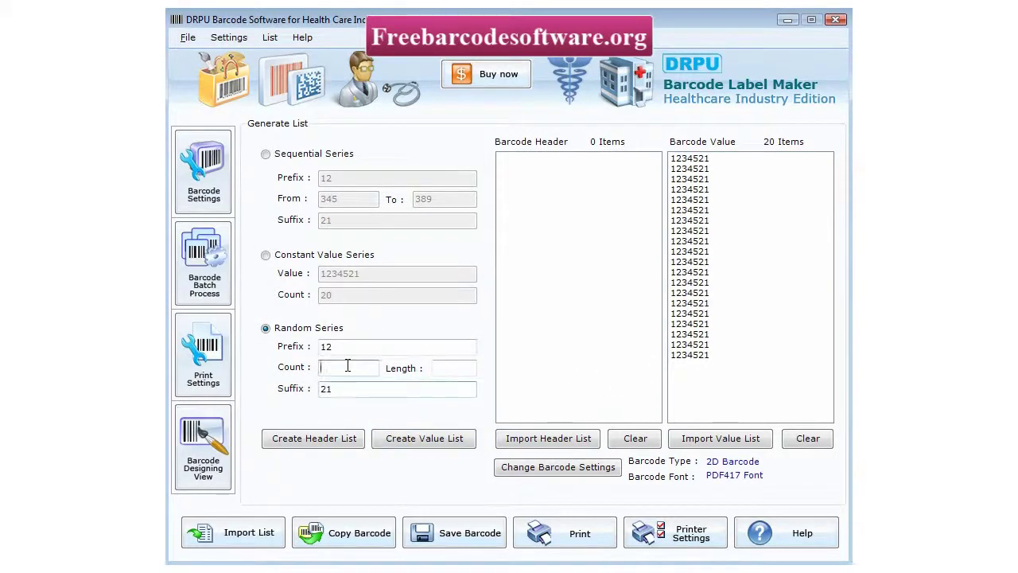
left_click(451, 369)
left_click(417, 443)
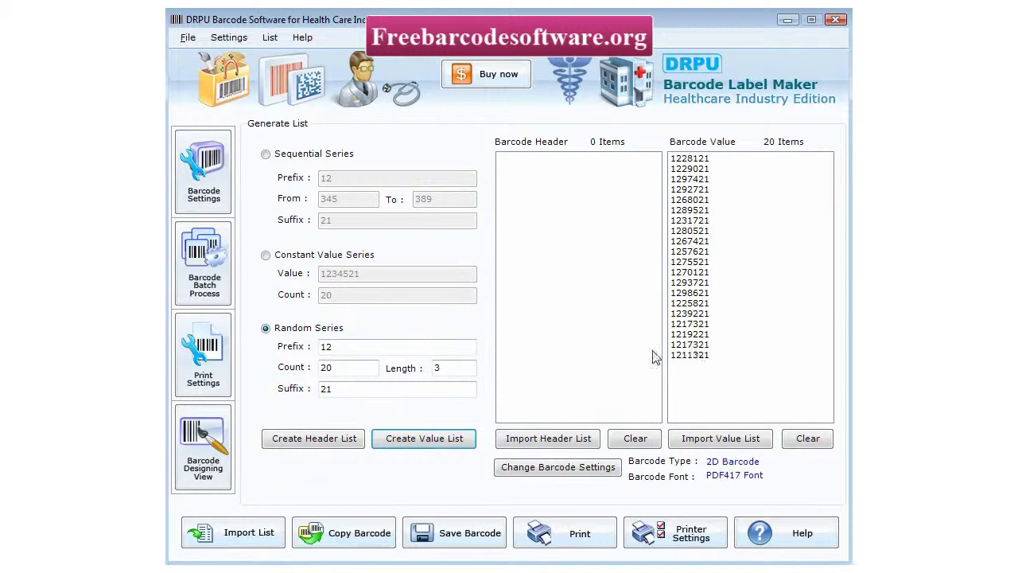
Step: Set the barcode print layout to 5 columns and 5 rows
left_click(203, 379)
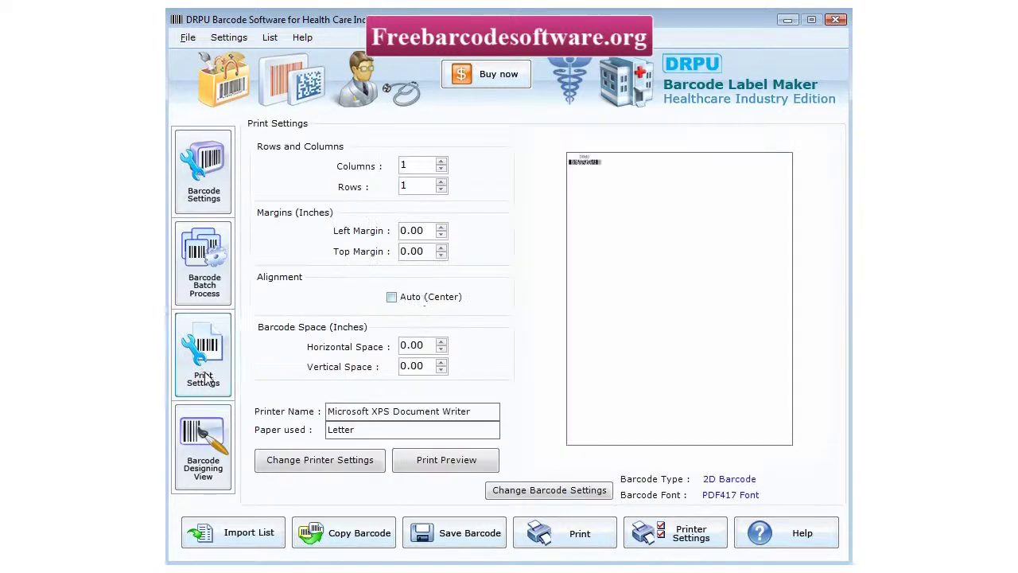
left_click(442, 161)
left_click(442, 160)
left_click(443, 160)
left_click(442, 161)
left_click(443, 182)
left_click(442, 181)
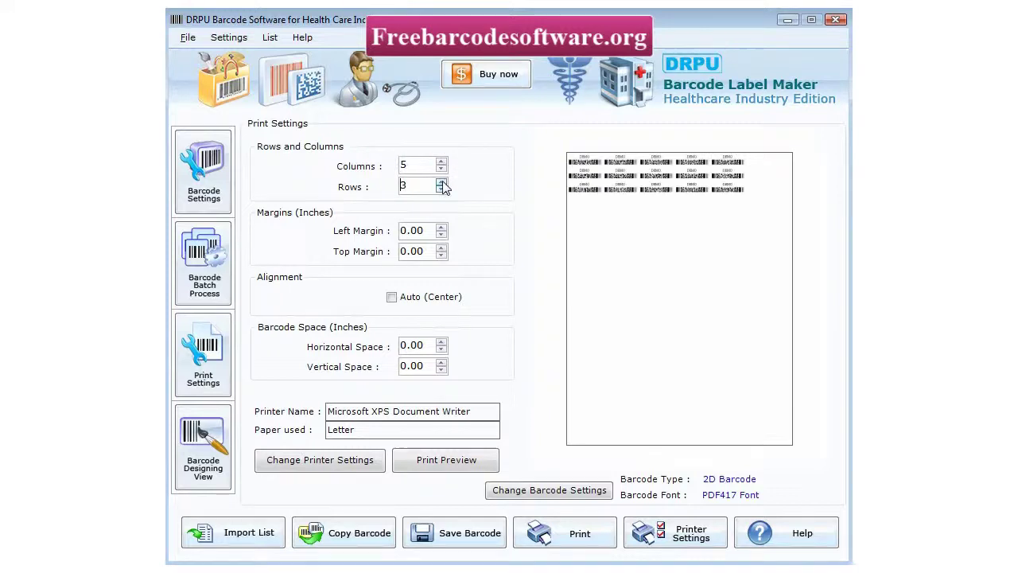
left_click(442, 181)
left_click(443, 181)
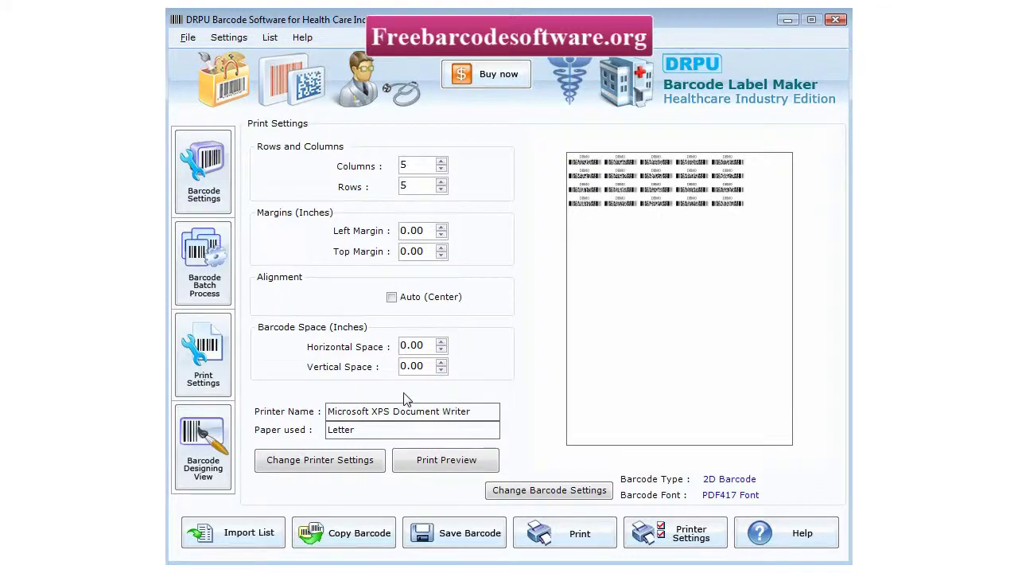
Step: Examine the barcode sheet in an enlarged print preview and close the preview
left_click(453, 465)
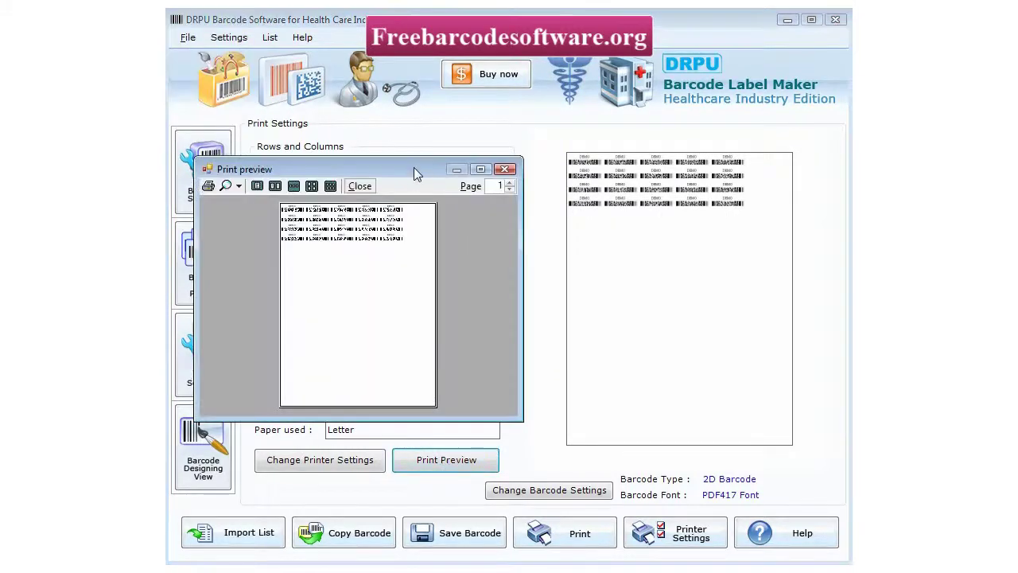
left_click_drag(412, 177, 402, 42)
left_click_drag(511, 284, 836, 546)
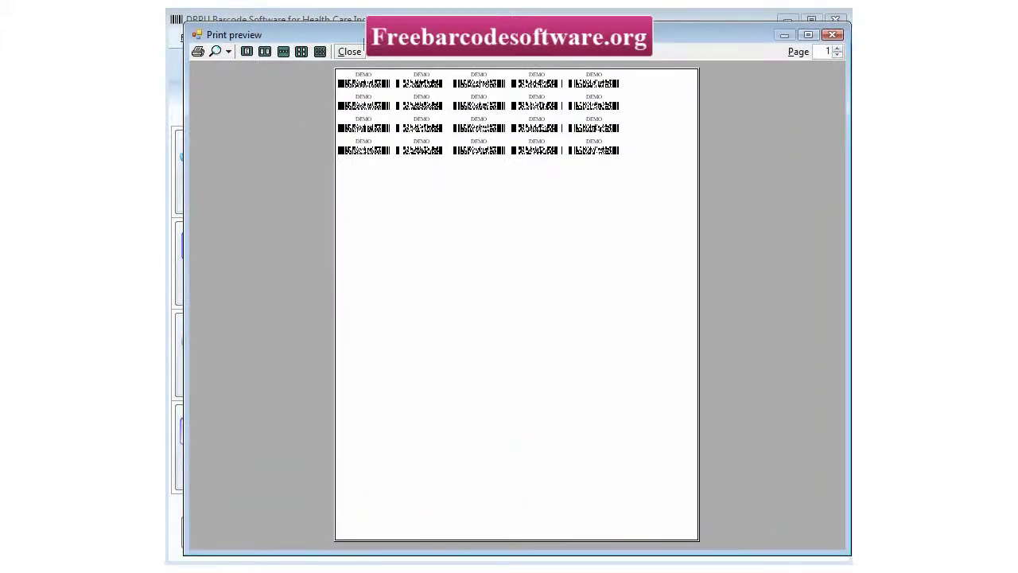
left_click(228, 52)
left_click(238, 140)
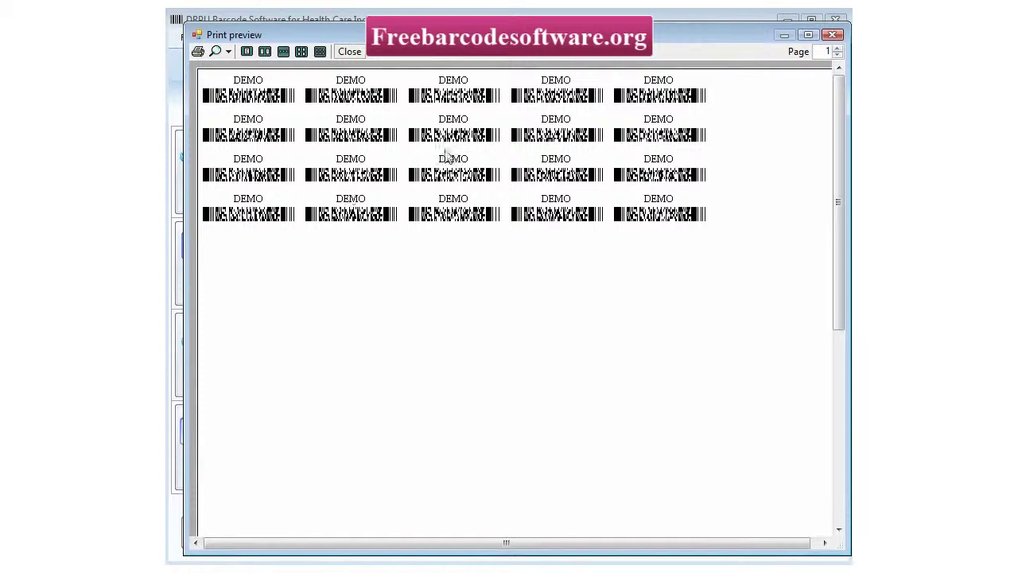
left_click(832, 35)
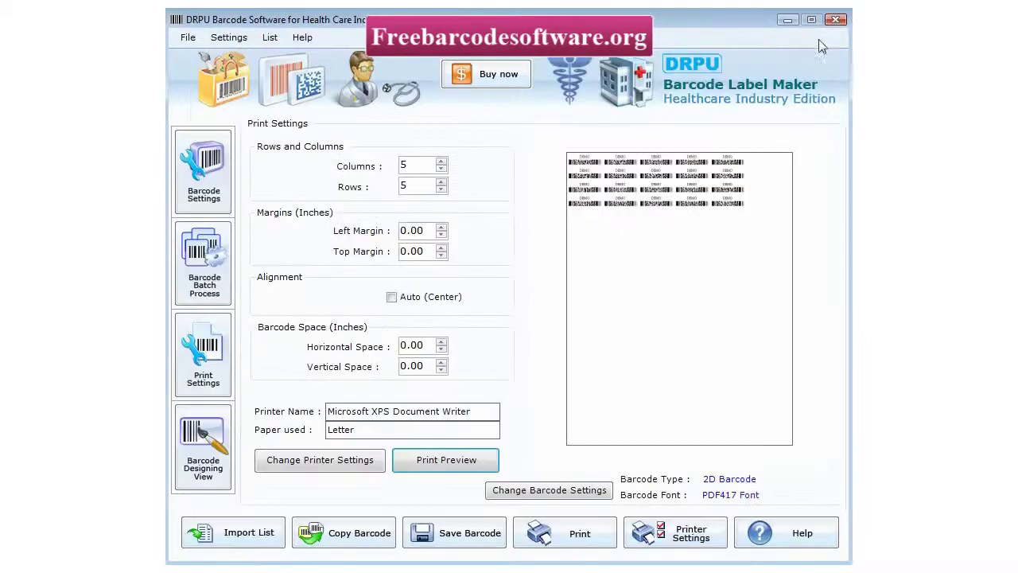
Step: Switch to the barcode designing view and create a new rectangular label about 130 mm wide and 100 mm high
left_click(206, 473)
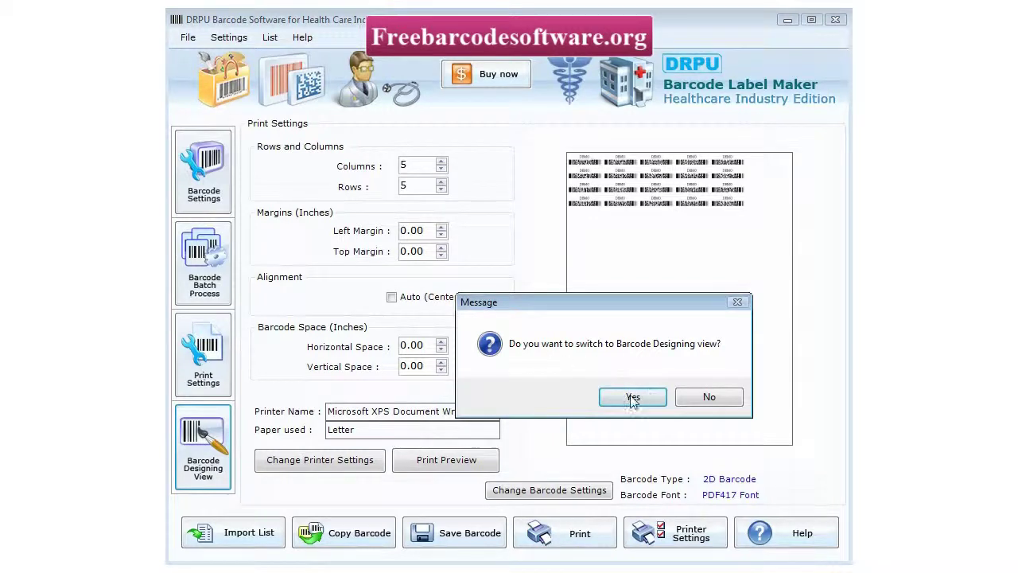
left_click(632, 396)
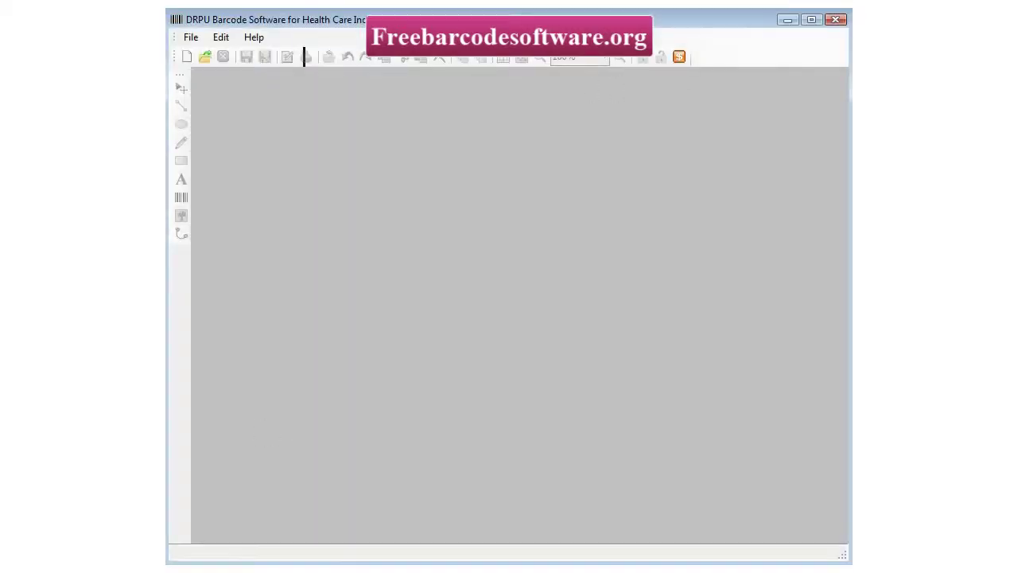
left_click(191, 37)
left_click(202, 54)
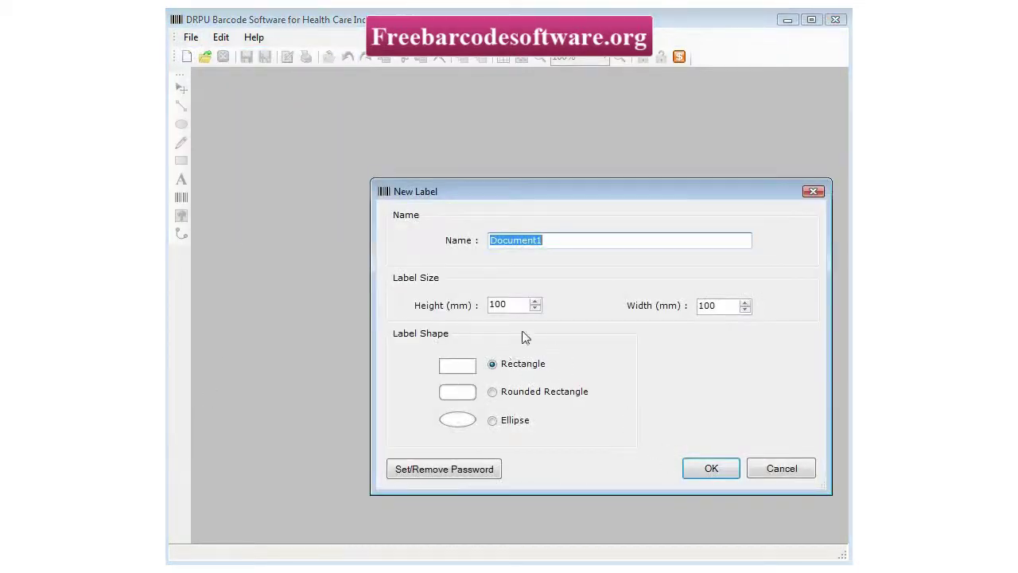
key("Tab")
type("1")
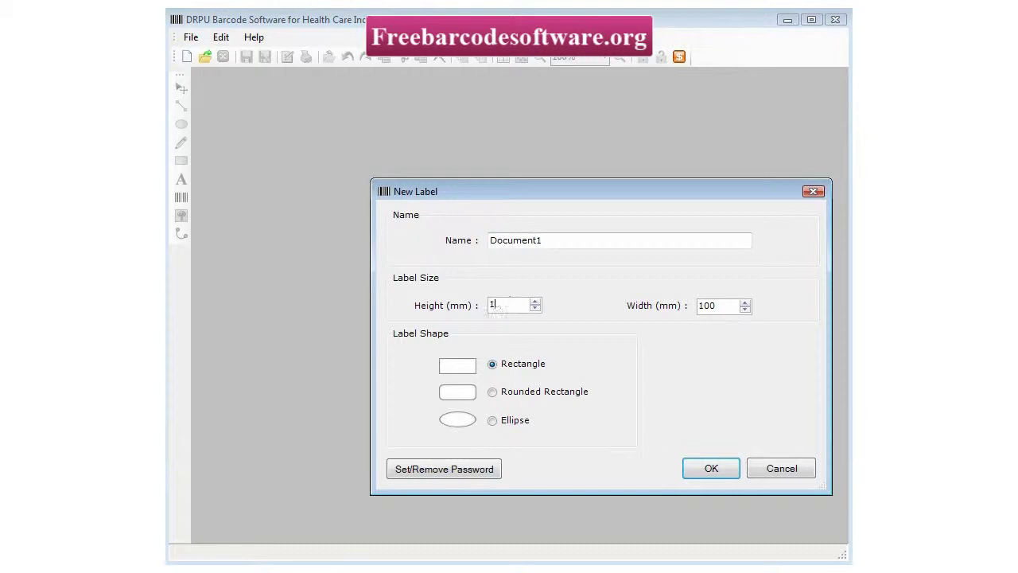
key("Tab")
type("1")
left_click(708, 466)
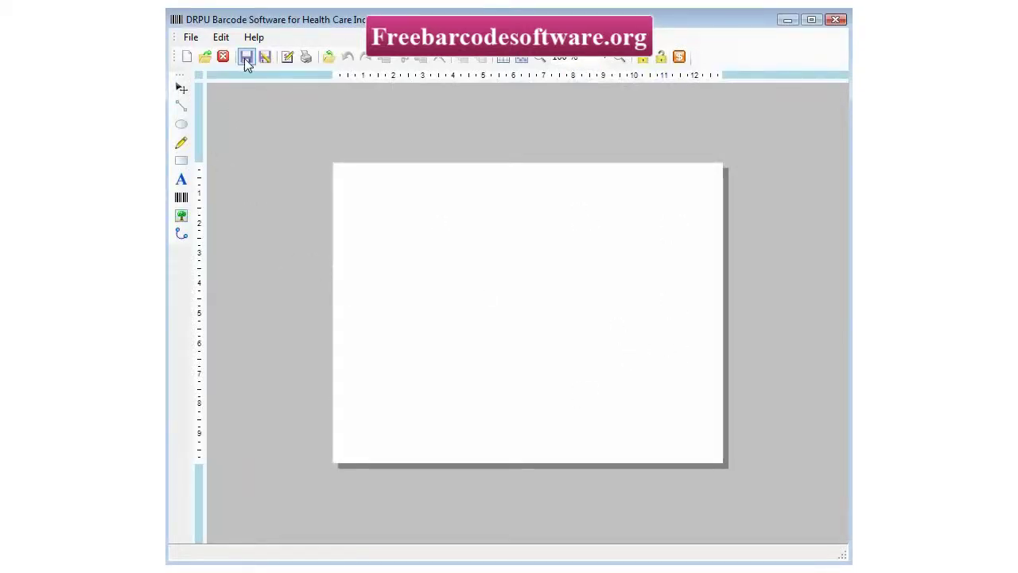
Step: Choose a gradient fill for the label background and set its angle to 90
left_click(217, 40)
left_click(284, 245)
left_click_drag(480, 198, 426, 168)
left_click_drag(653, 164, 630, 182)
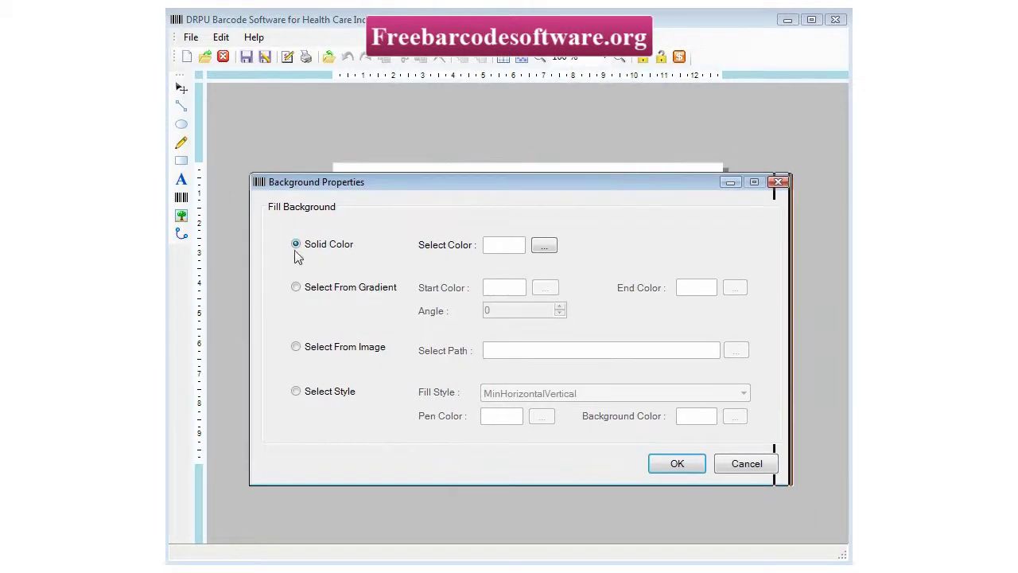
left_click(311, 289)
left_click_drag(520, 310, 429, 311)
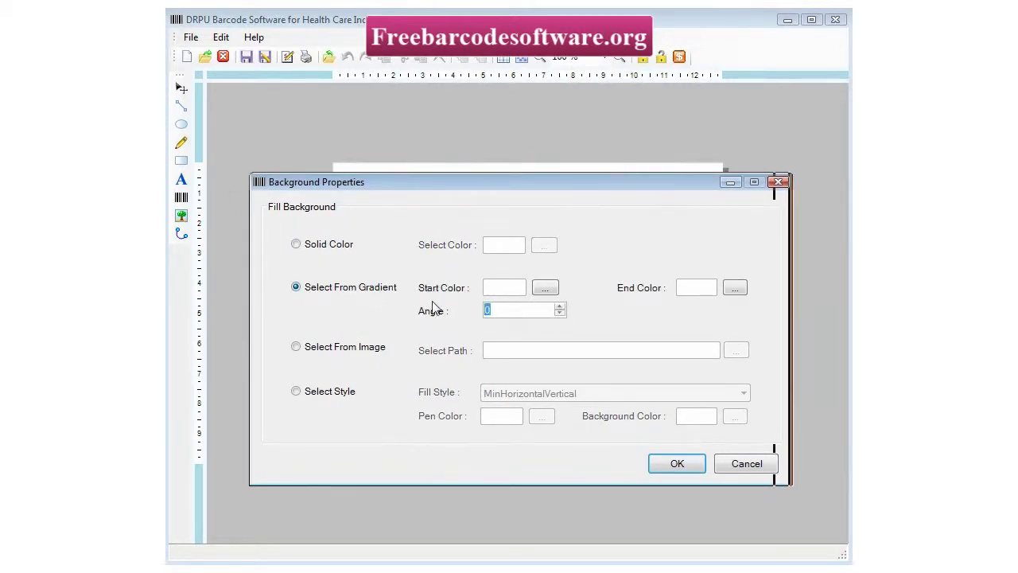
Step: Set the background gradient's start color to light yellow and end color to white, and apply it to the label
left_click(546, 288)
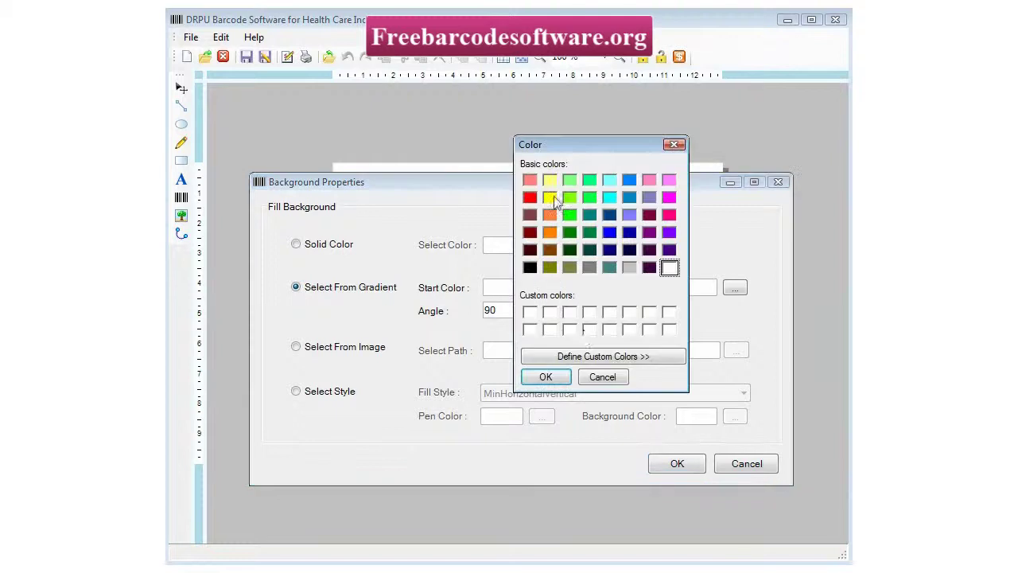
left_click(549, 181)
left_click(537, 379)
left_click(735, 288)
left_click(527, 310)
left_click(538, 379)
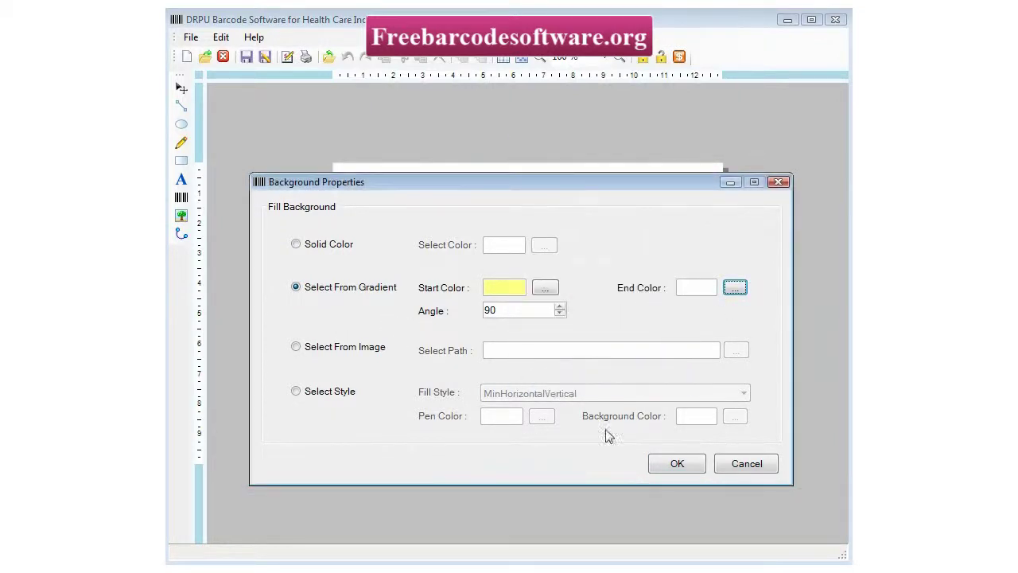
left_click(672, 463)
Step: Add a text object near the label's upper-left corner and set its text to Hemorrhodial
left_click(182, 179)
left_click(363, 211)
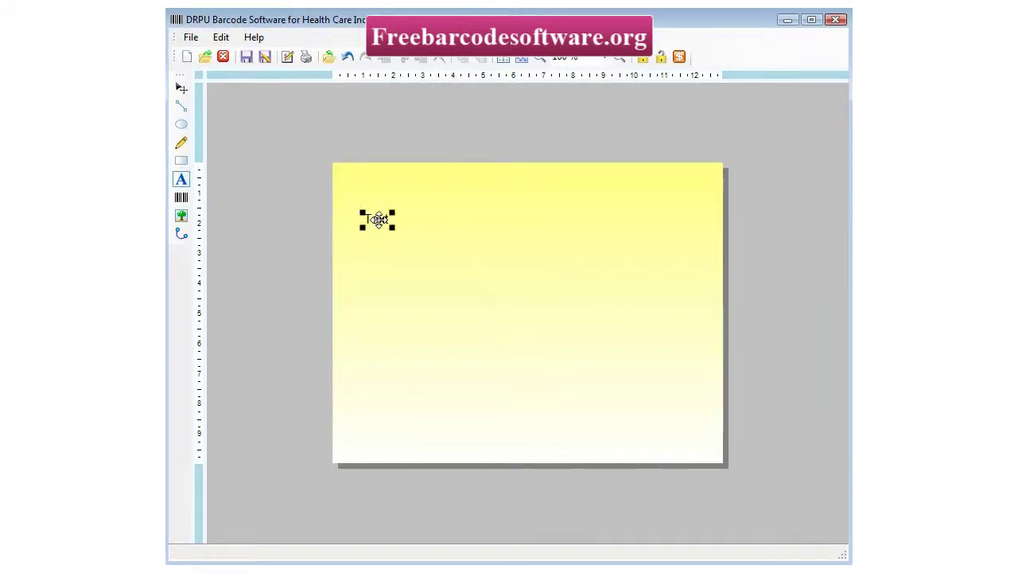
double_click(380, 226)
left_click_drag(557, 140, 542, 131)
key("Tab")
type("He")
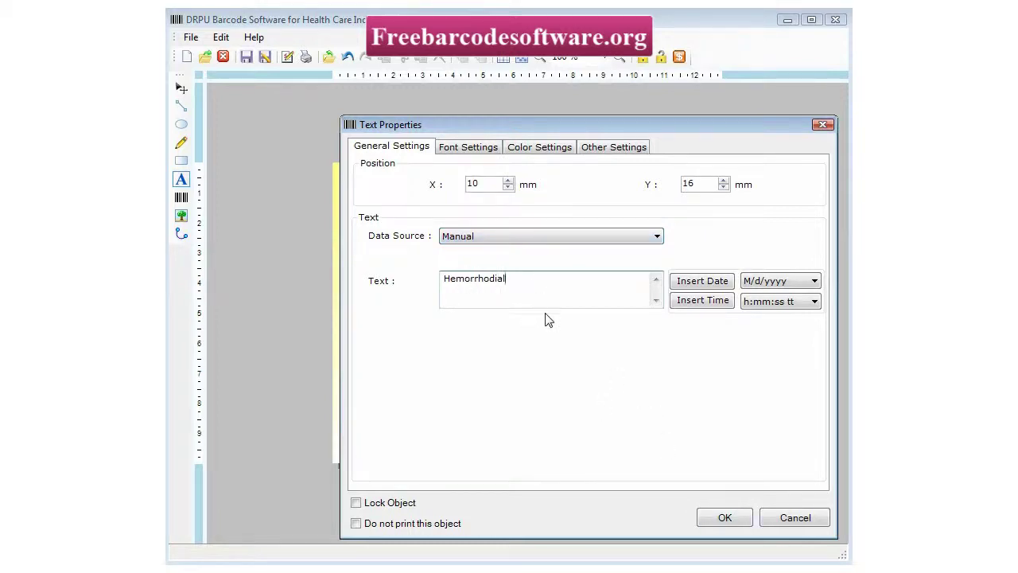
Step: Format the Hemorrhodial text in Arial, Bold, size 72
left_click(467, 146)
scroll(781, 260, "down", 4)
left_click(680, 285)
left_click(581, 240)
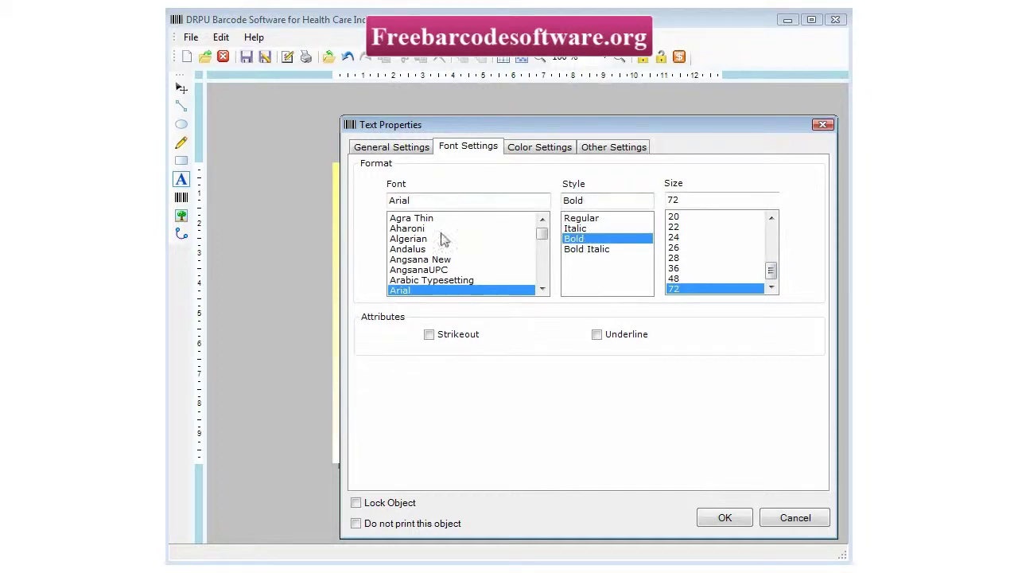
left_click(433, 218)
left_click_drag(497, 124, 475, 110)
key("Down")
key("Down")
key("Down")
key("Down")
key("Down")
left_click(386, 276)
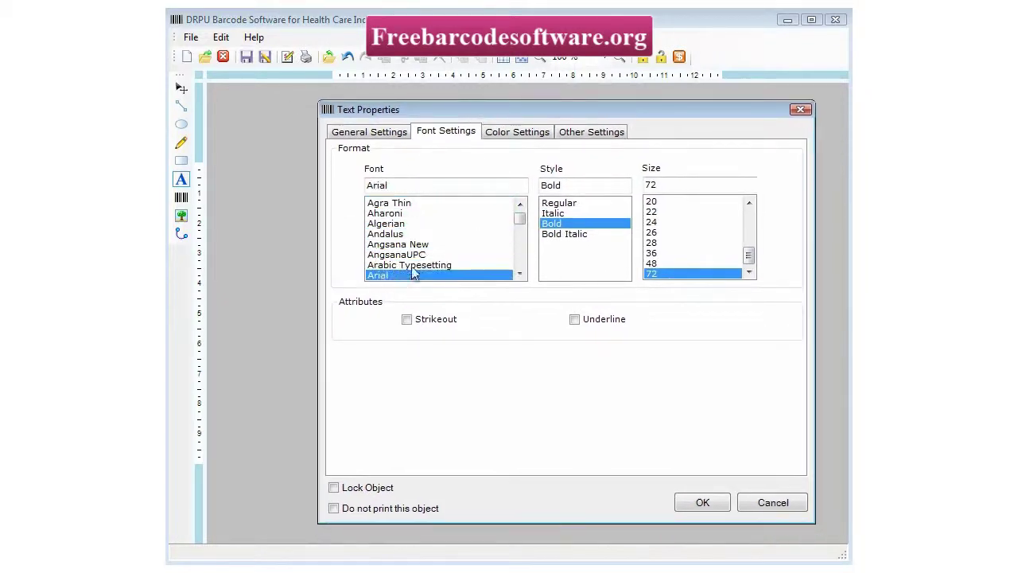
Step: Set the text's solid fore color to dark blue, check the rotation and border options, and apply the text properties
left_click(534, 138)
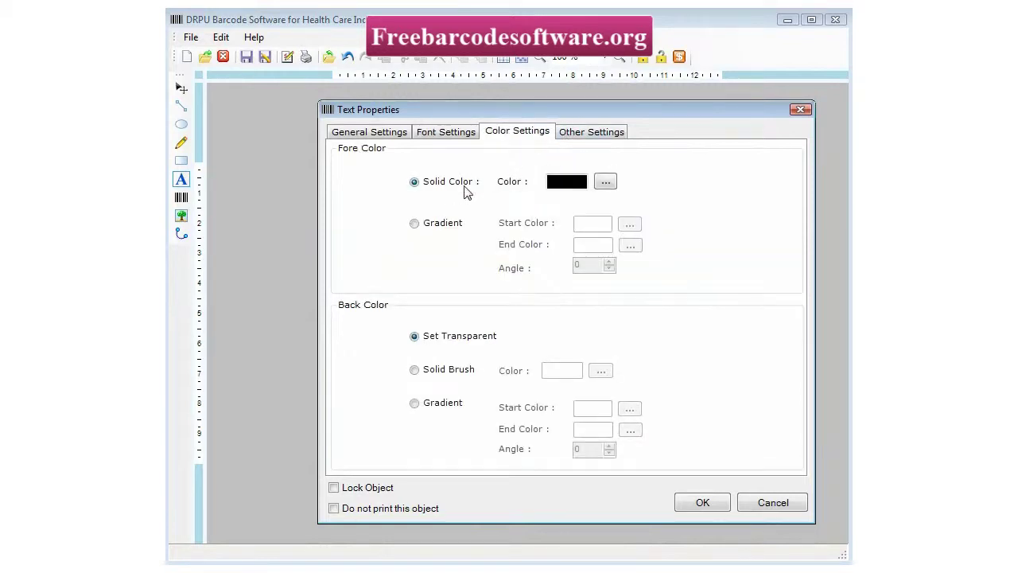
left_click(606, 182)
left_click(609, 250)
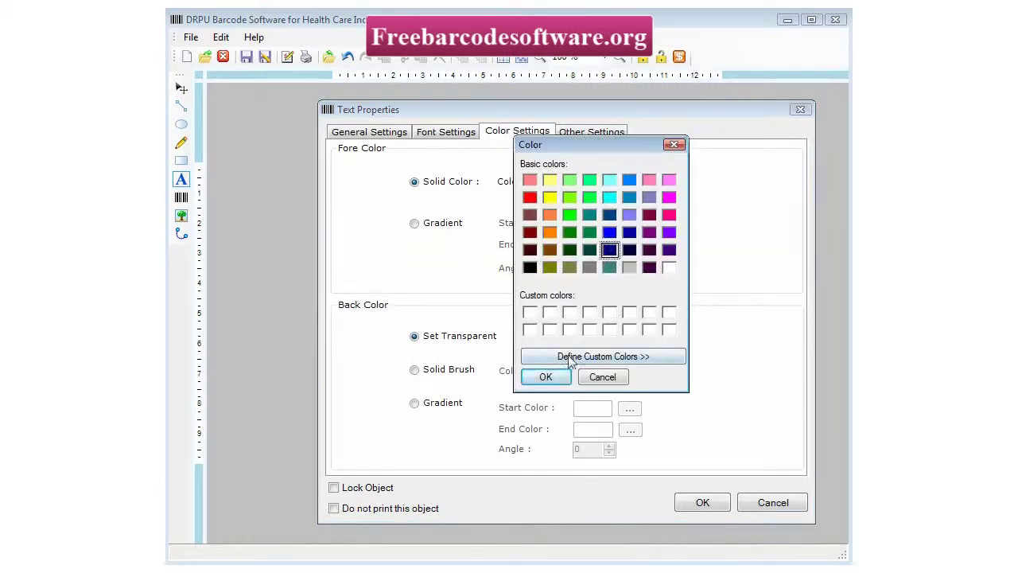
left_click(629, 233)
left_click(546, 377)
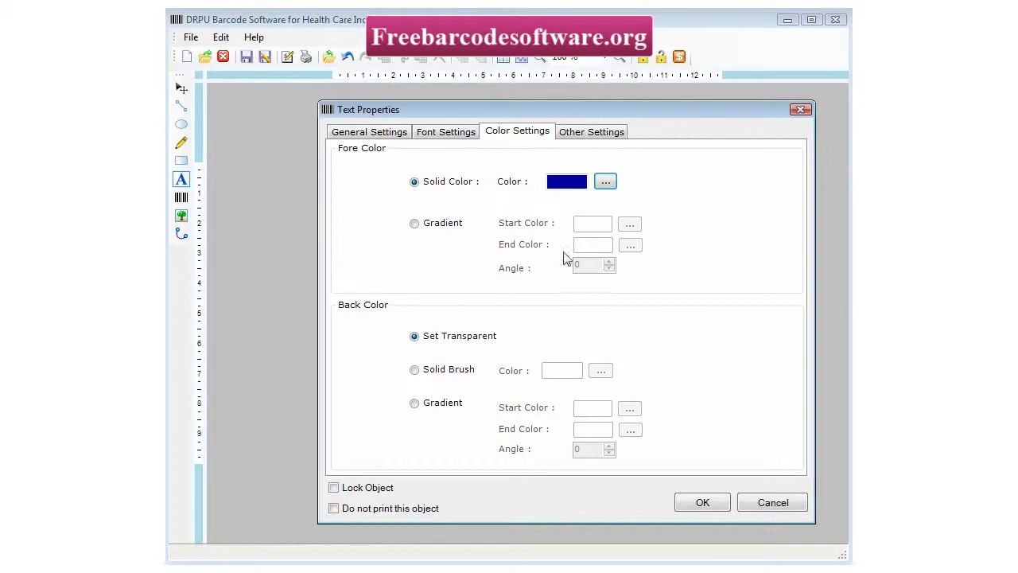
left_click(591, 132)
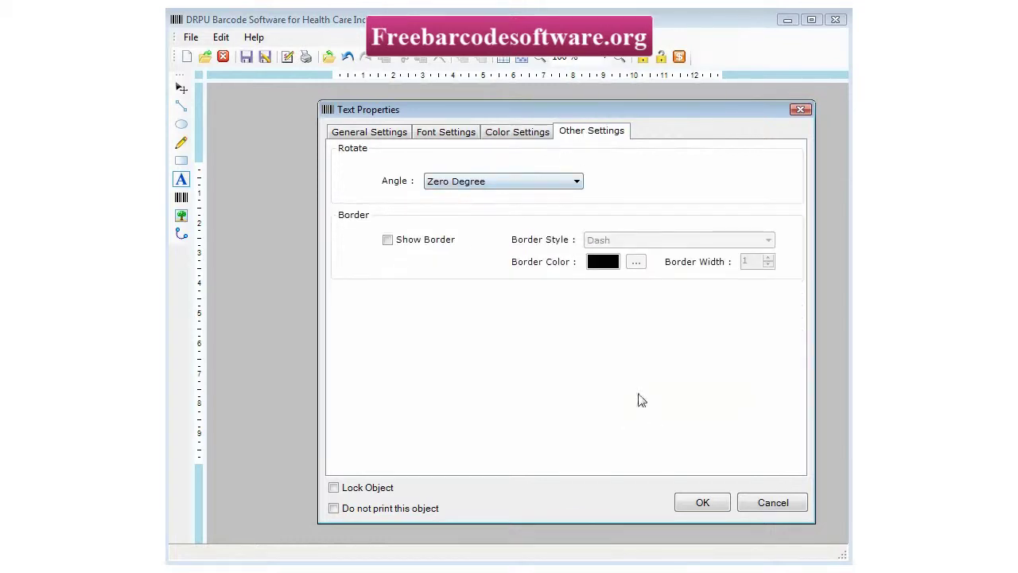
left_click(702, 502)
Step: Move the Hemorrhodial text to the label's upper-left corner and set its font size to 48
left_click_drag(586, 259, 551, 215)
double_click(551, 216)
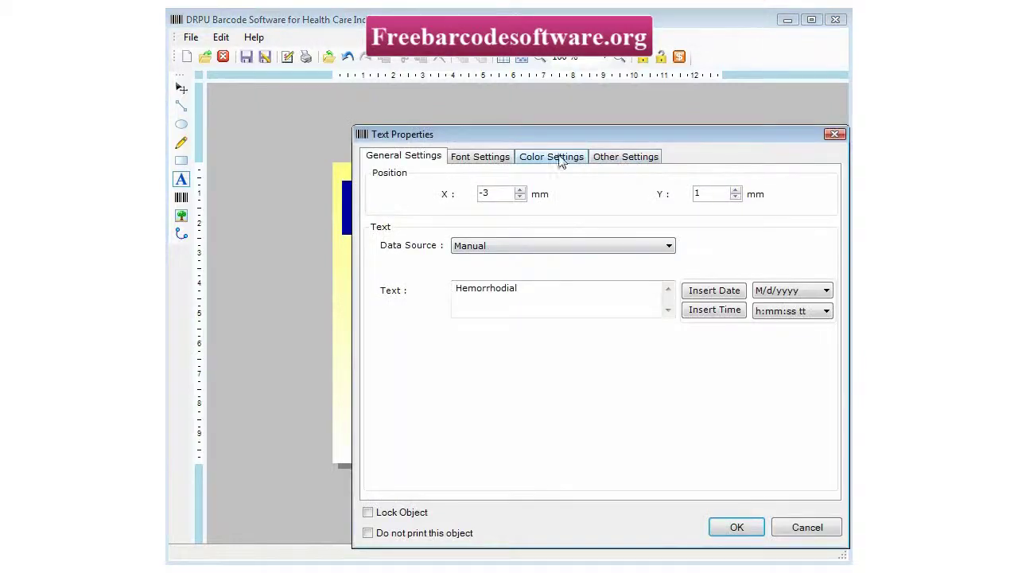
left_click(480, 156)
left_click(691, 288)
left_click(728, 530)
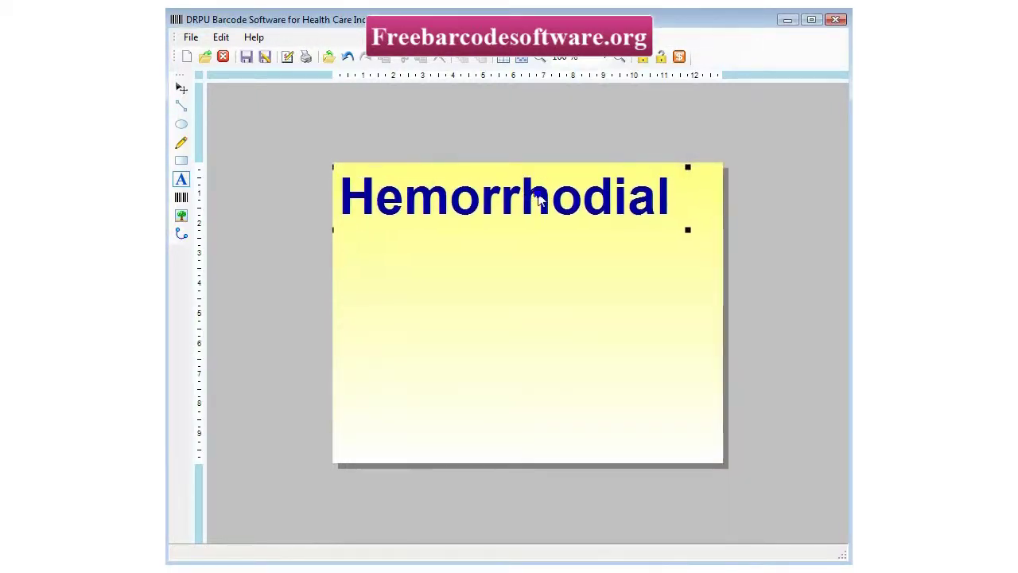
left_click(221, 37)
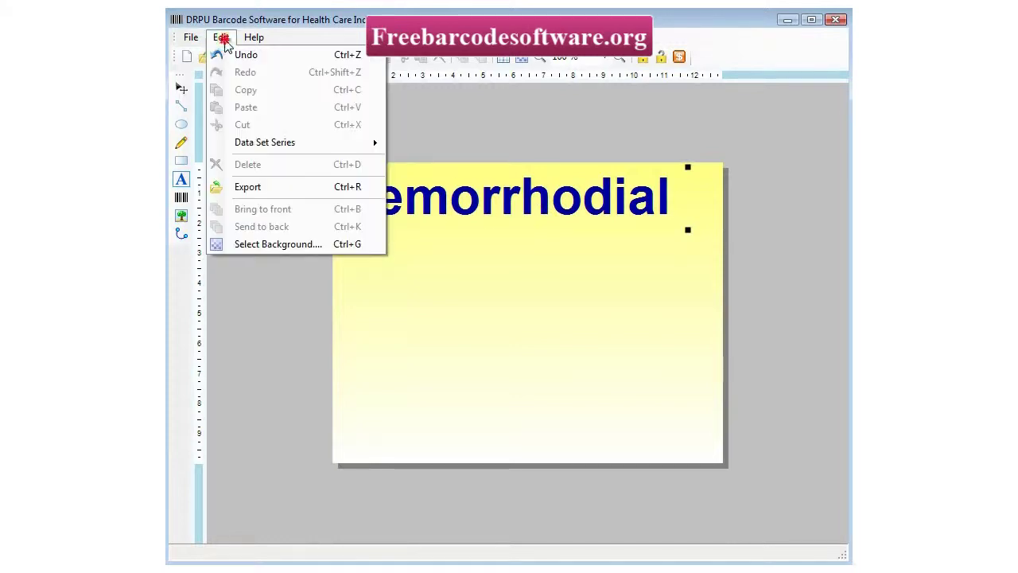
left_click(503, 213)
Step: Add a text object beneath the Hemorrhodial heading and set its text to Suppositories
left_click(181, 179)
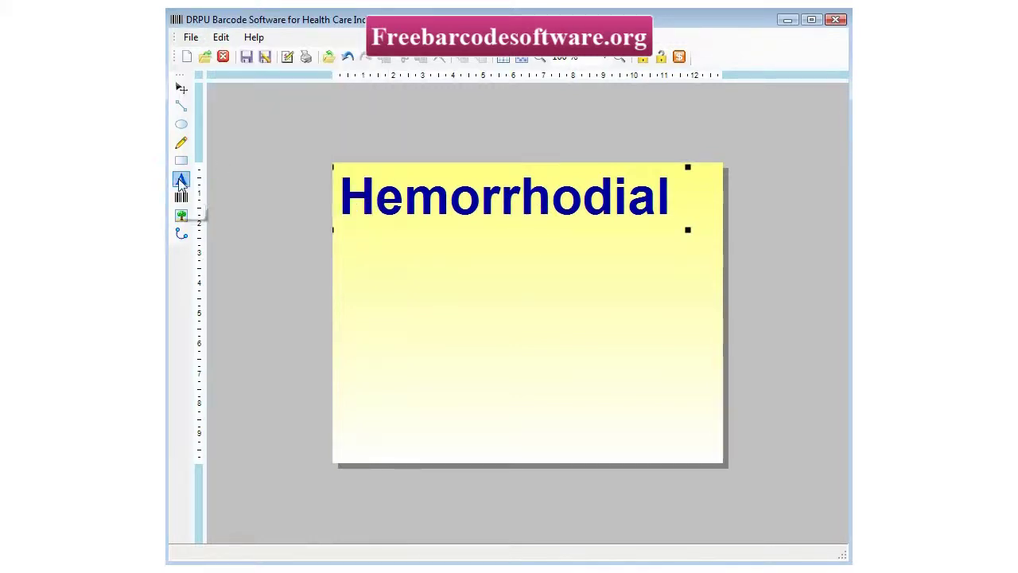
left_click(359, 283)
left_click_drag(369, 287, 371, 262)
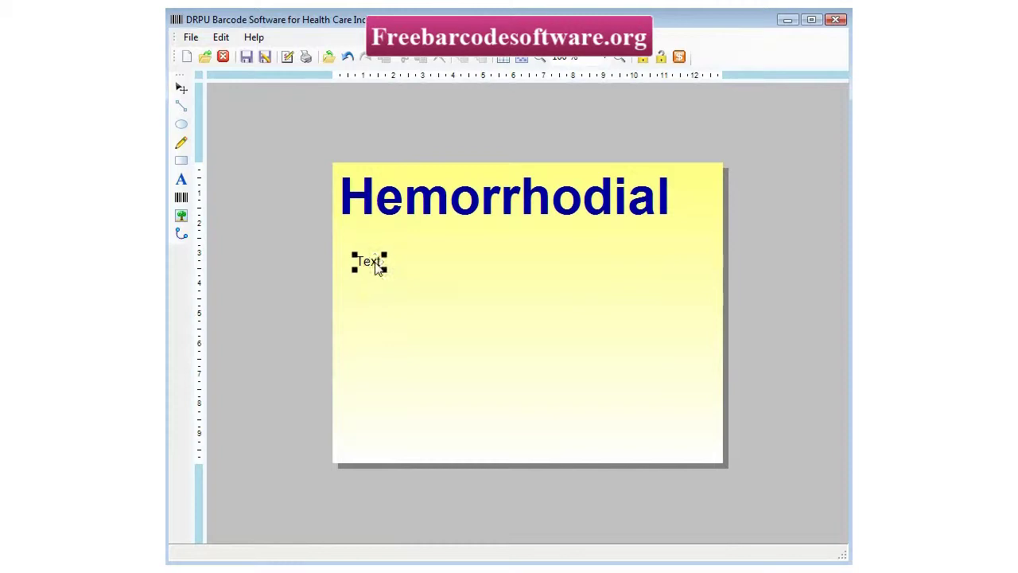
double_click(372, 263)
left_click_drag(488, 298, 313, 264)
type("Suppositories")
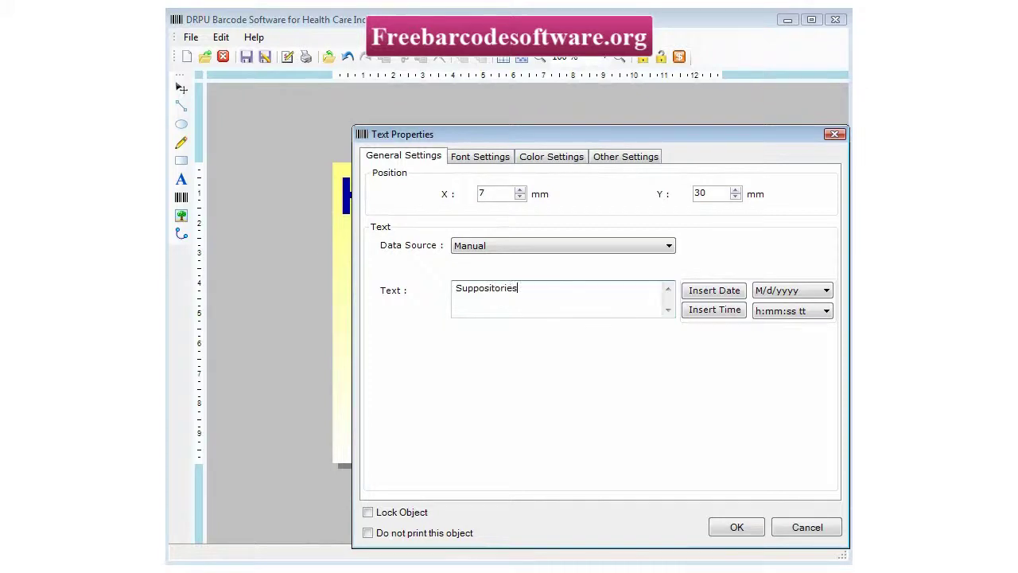
Step: Format the Suppositories text in Arial, Bold, size 48
left_click(479, 157)
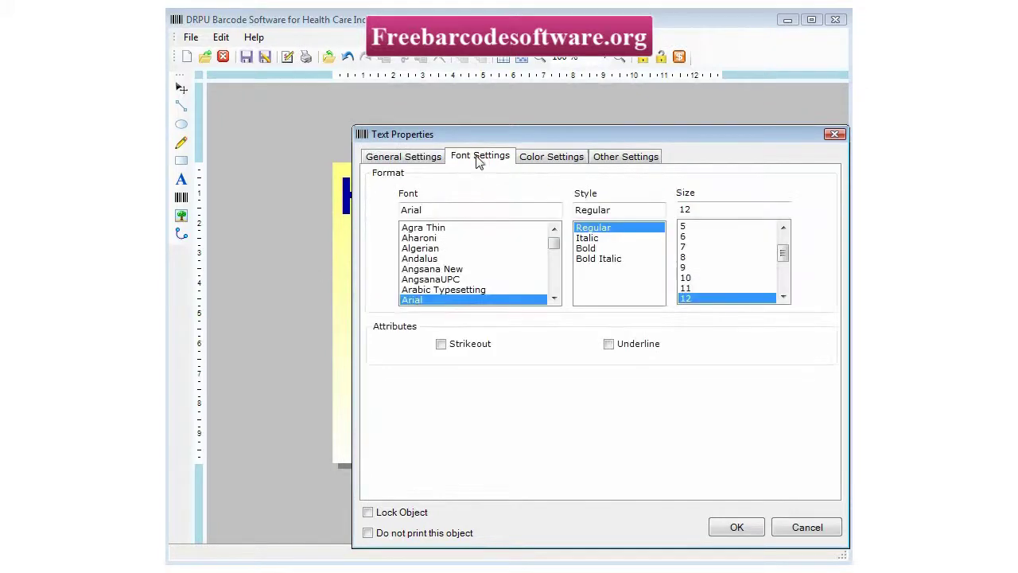
left_click(588, 249)
scroll(788, 261, "down", 4)
left_click(694, 289)
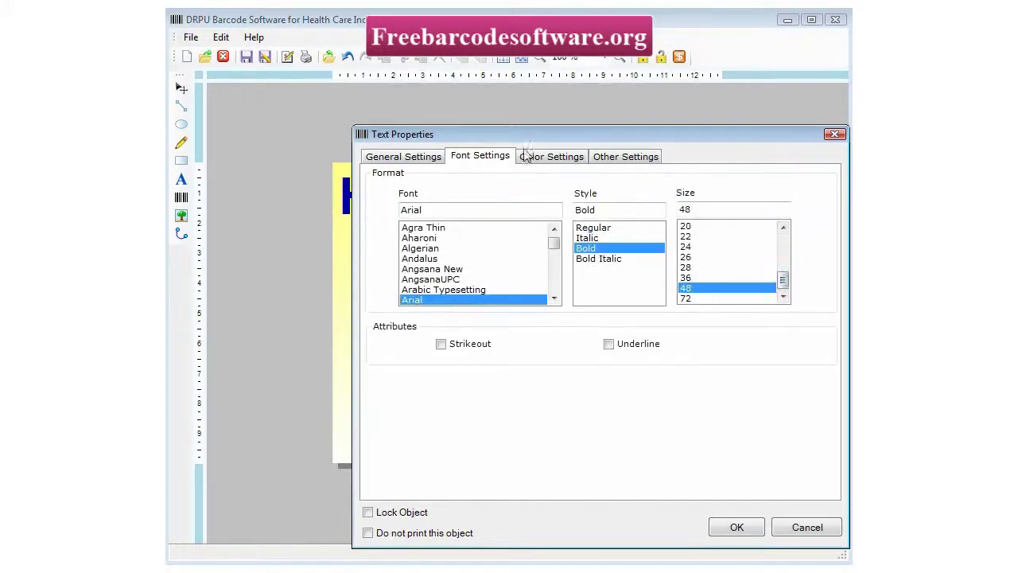
Step: Set the Suppositories text's solid fore color to dark blue and position it directly beneath the Hemorrhodial heading
left_click(549, 159)
left_click(640, 206)
left_click(644, 237)
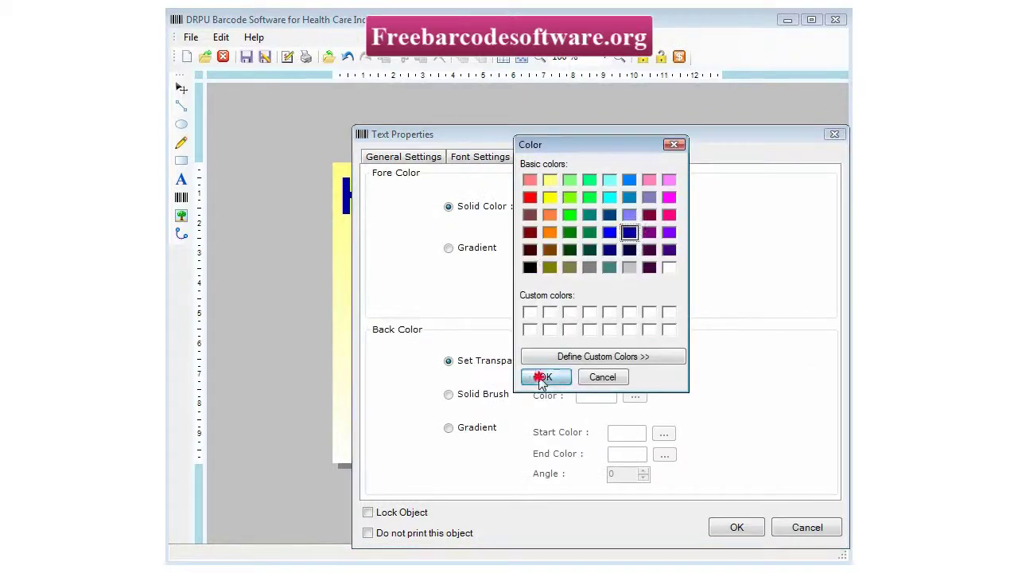
left_click(531, 377)
left_click(736, 528)
left_click_drag(564, 293, 526, 251)
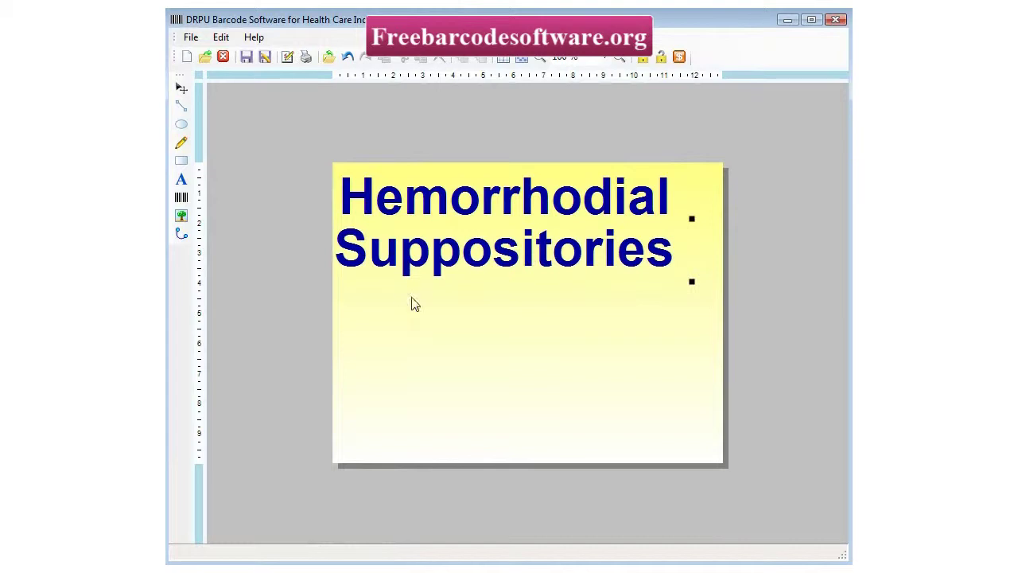
Step: Add a text line beneath Suppositories reading "Temporary relief of burining,itching and discomfort"
left_click(181, 179)
left_click(371, 319)
left_click_drag(390, 333, 391, 295)
double_click(390, 297)
left_click_drag(504, 293, 364, 230)
type("Tem")
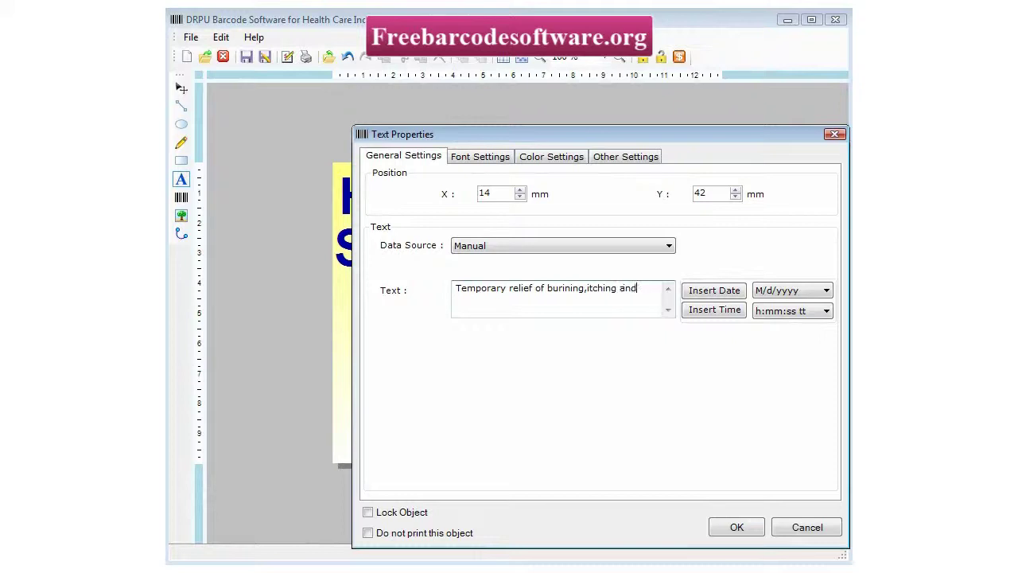
type("scomfort")
left_click(723, 528)
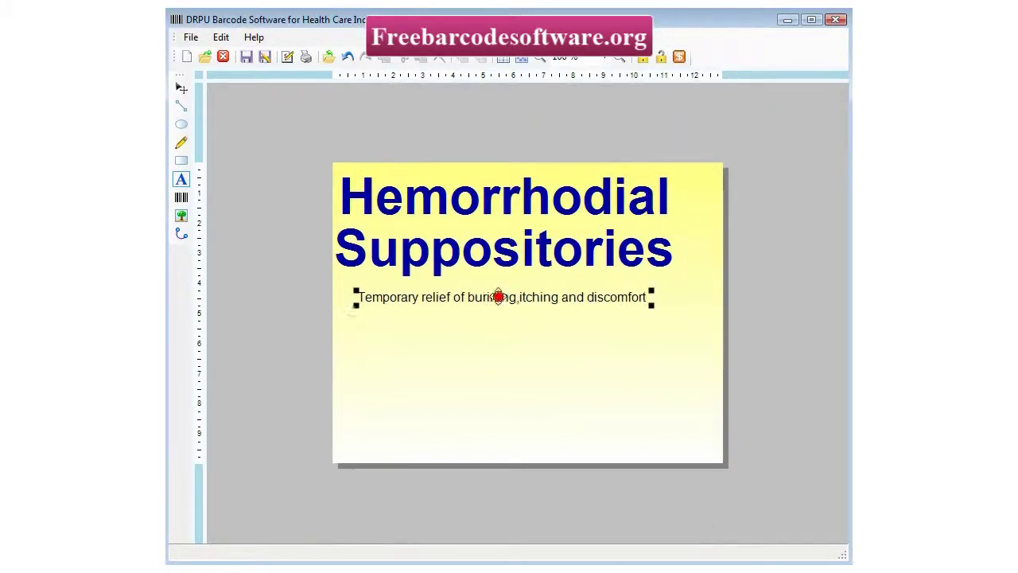
Step: Correct the misspelled word in the "Temporary relief" line to "burning"
double_click(481, 300)
left_click(566, 289)
key("BackSpace")
left_click(738, 527)
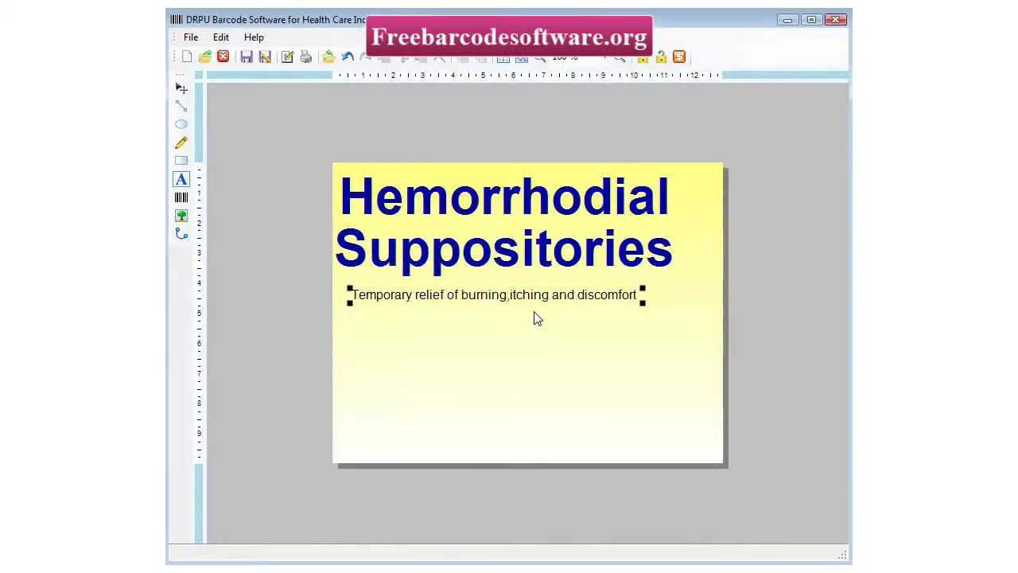
Step: Add the line "Shrinks,sweling of irritated hemorrhodial tissues" and place it just beneath the "Temporary relief" line
left_click(180, 186)
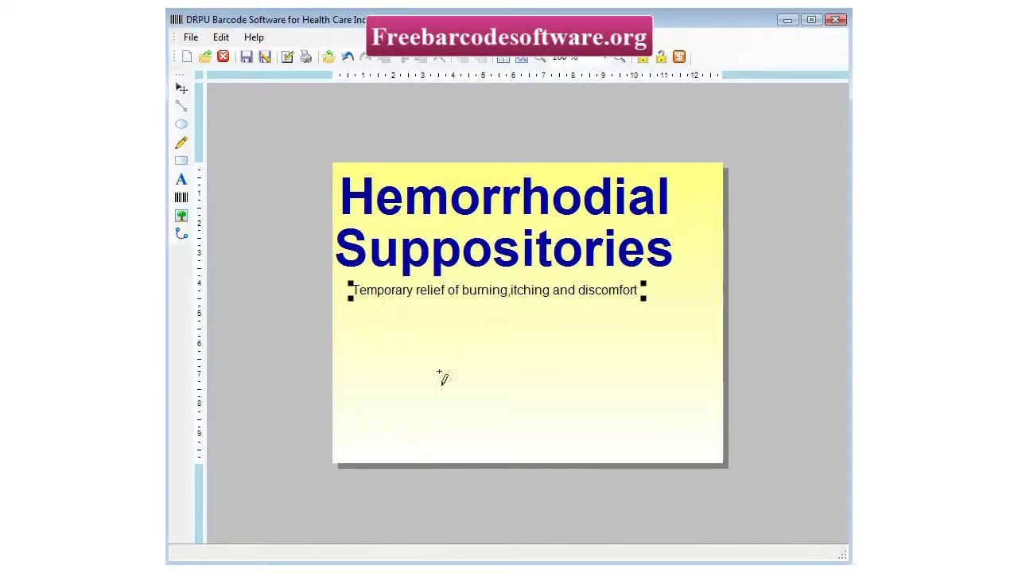
left_click(364, 318)
double_click(371, 318)
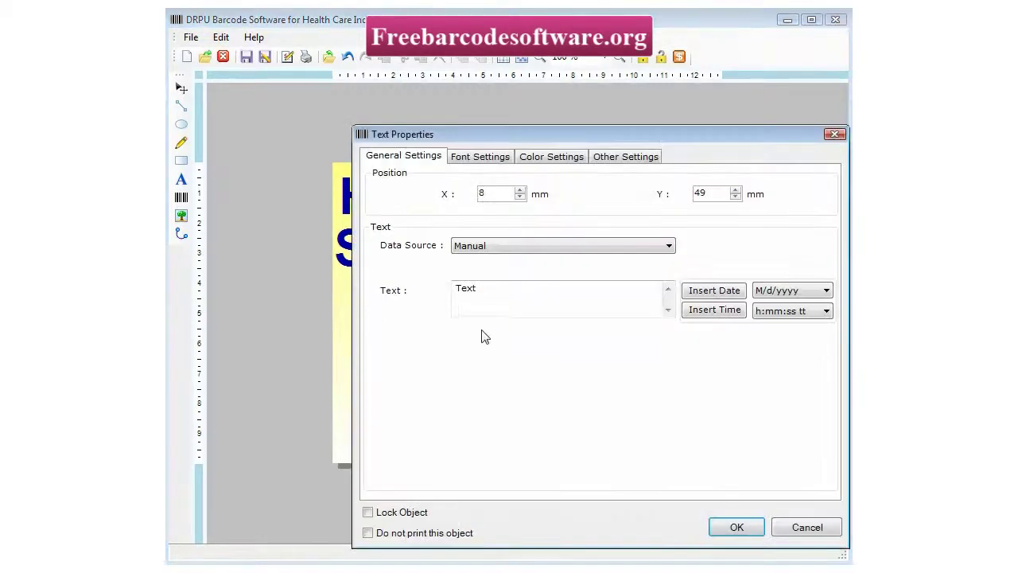
left_click_drag(491, 291, 368, 291)
type("Shr")
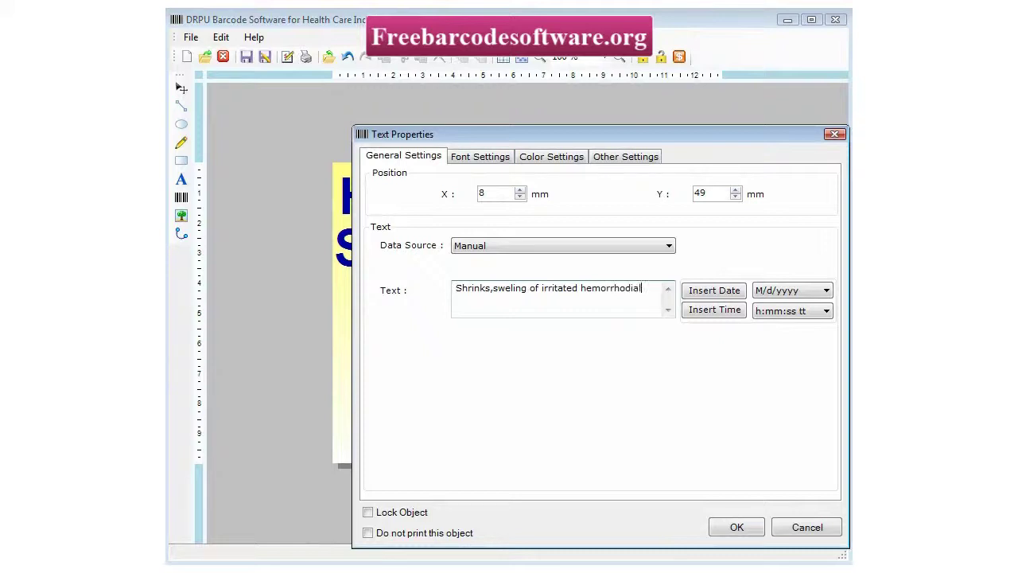
type("sues")
left_click(730, 527)
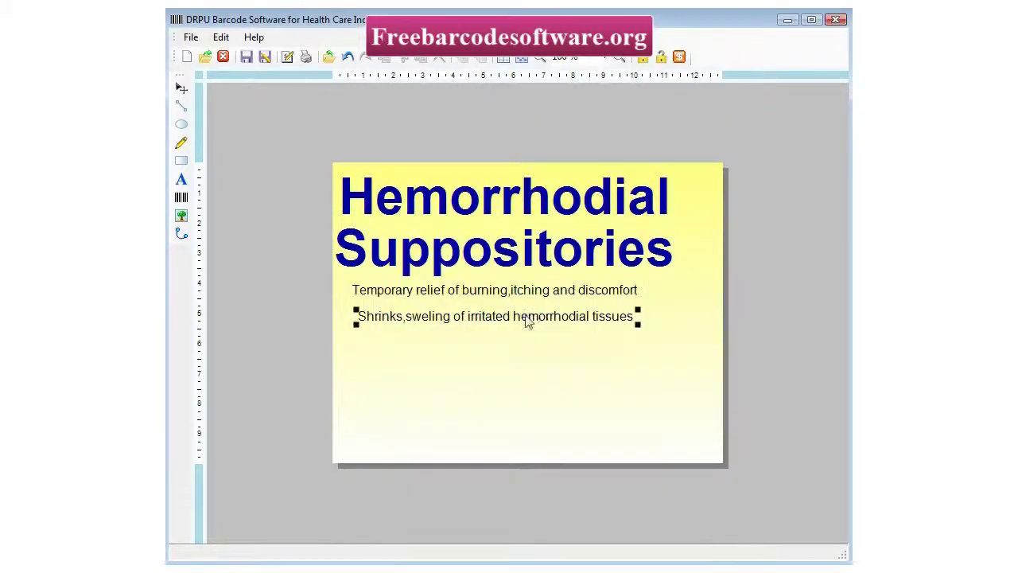
left_click_drag(483, 308, 485, 308)
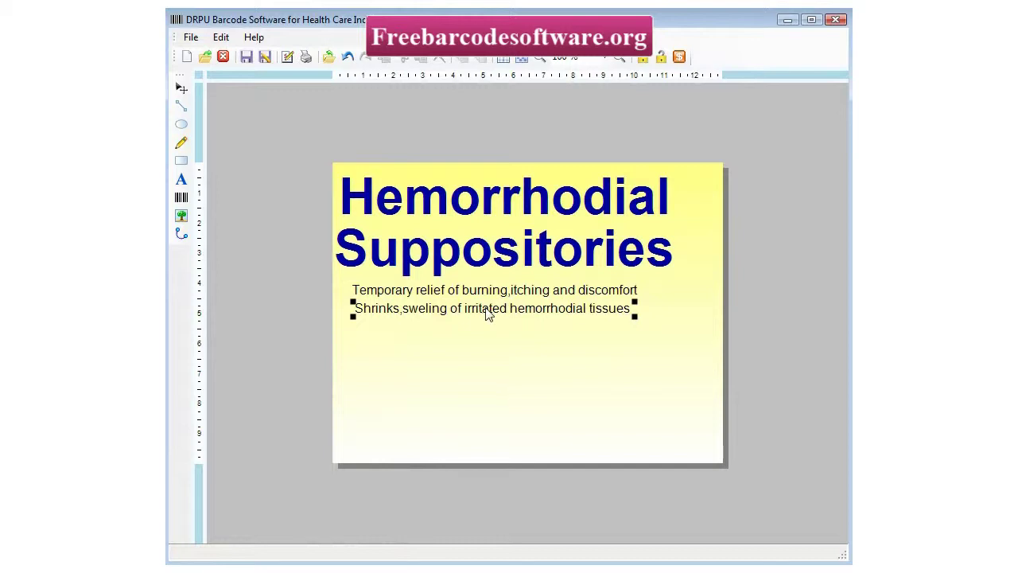
left_click(182, 197)
left_click(384, 329)
key("Delete")
Step: Add a third description line beneath the others with the text "Protect irritated tissues"
left_click(181, 179)
left_click(376, 327)
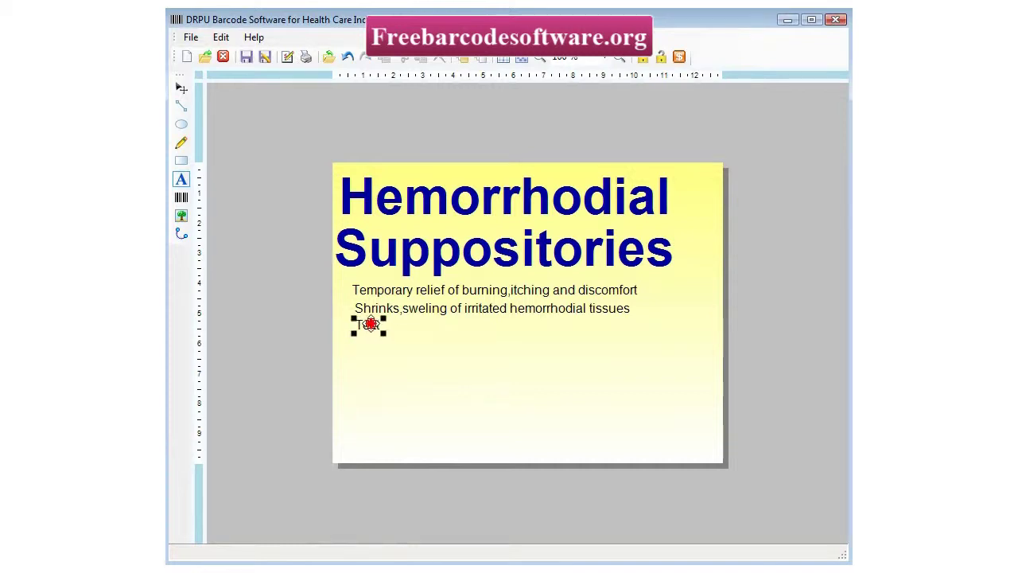
double_click(377, 327)
type("Protect irritated tissues")
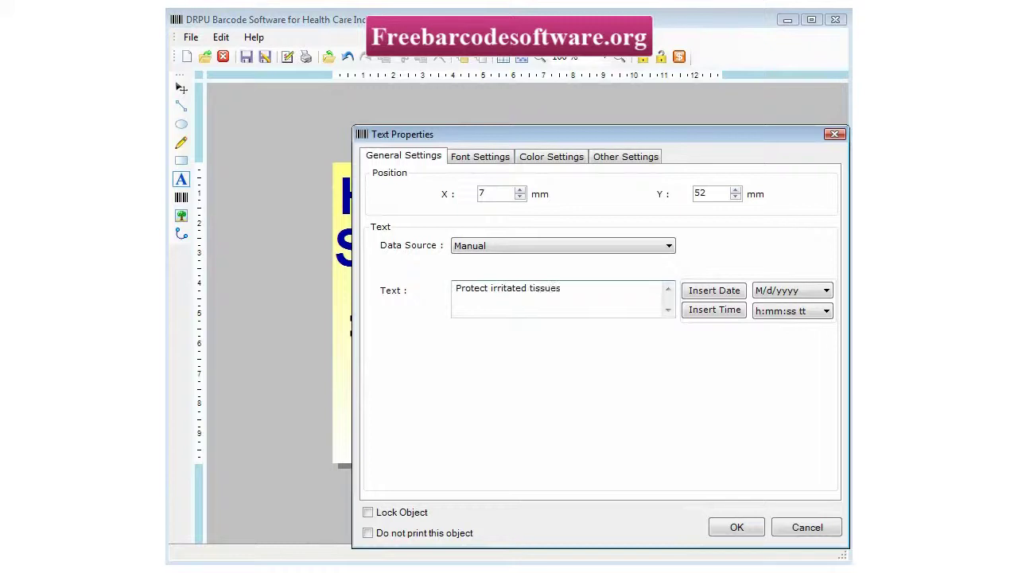
left_click(733, 527)
Step: Line up the "Shrinks" and "Protect" lines with the left edge of the "Temporary relief" line
left_click(416, 324)
left_click(419, 309)
left_click(411, 326)
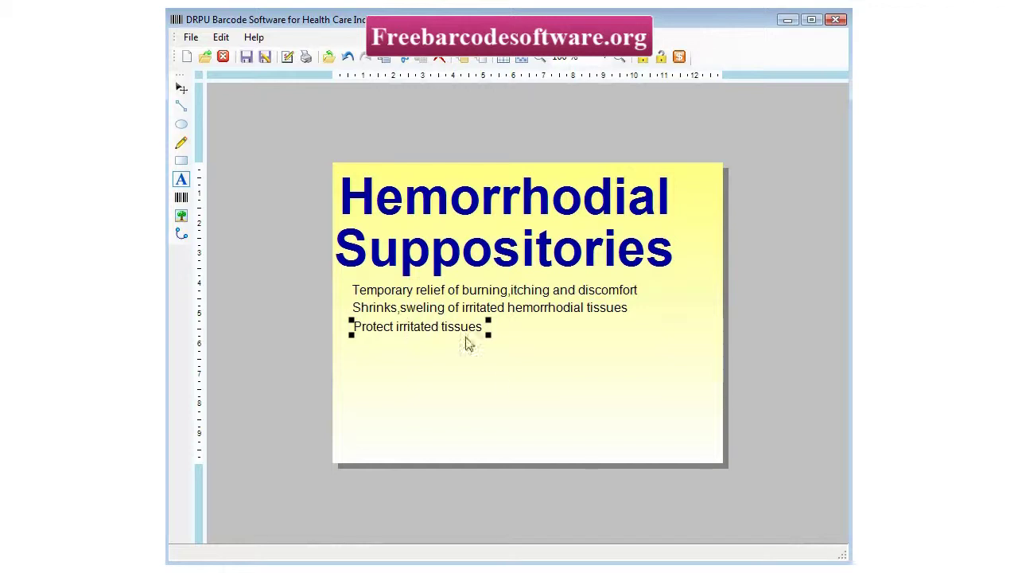
Step: Draw a rectangle about 130 mm wide and 13 mm high across the label's lower part and fill it with solid dark blue
left_click(181, 160)
left_click_drag(334, 380, 688, 394)
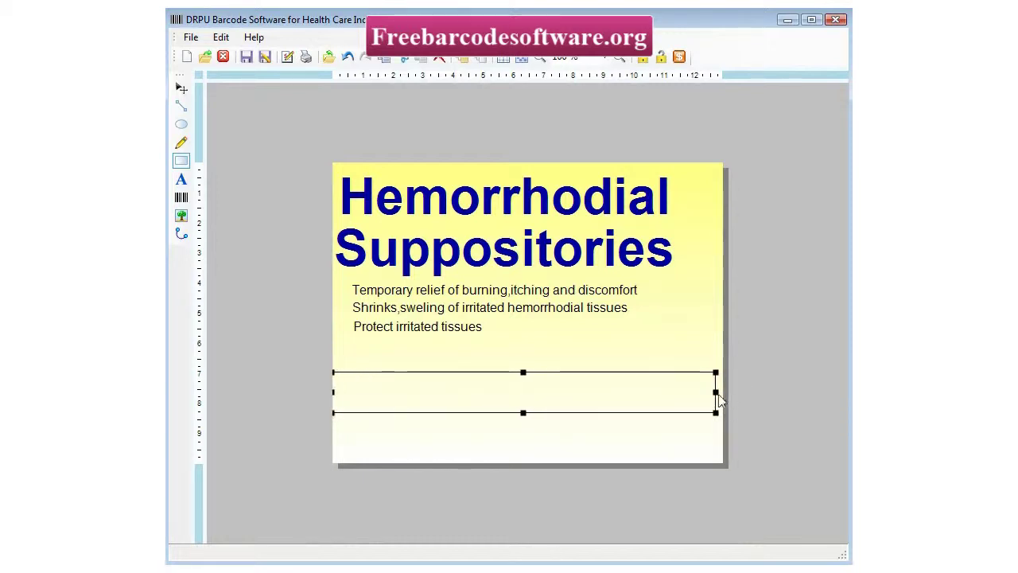
double_click(677, 391)
left_click(538, 247)
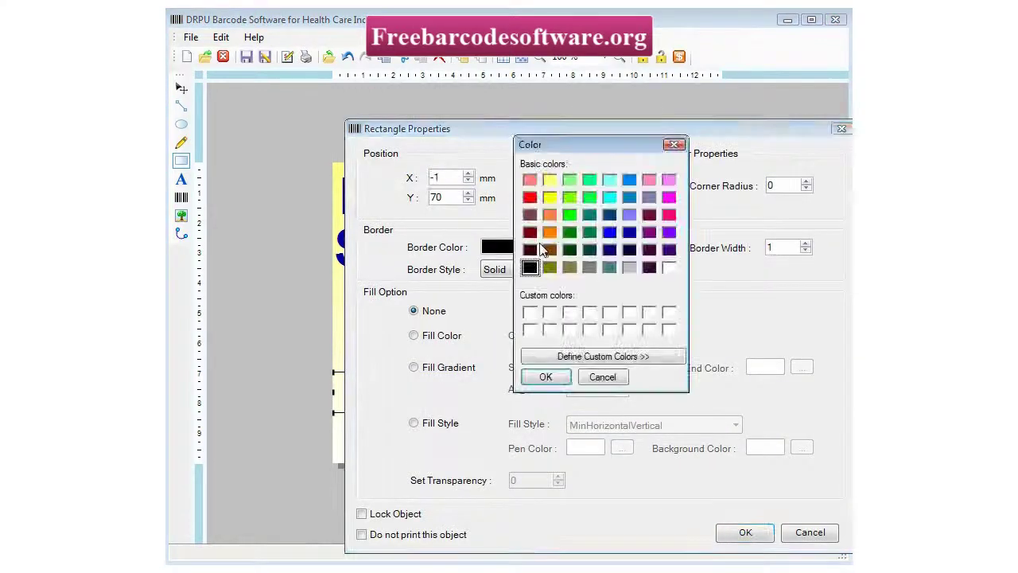
left_click(602, 379)
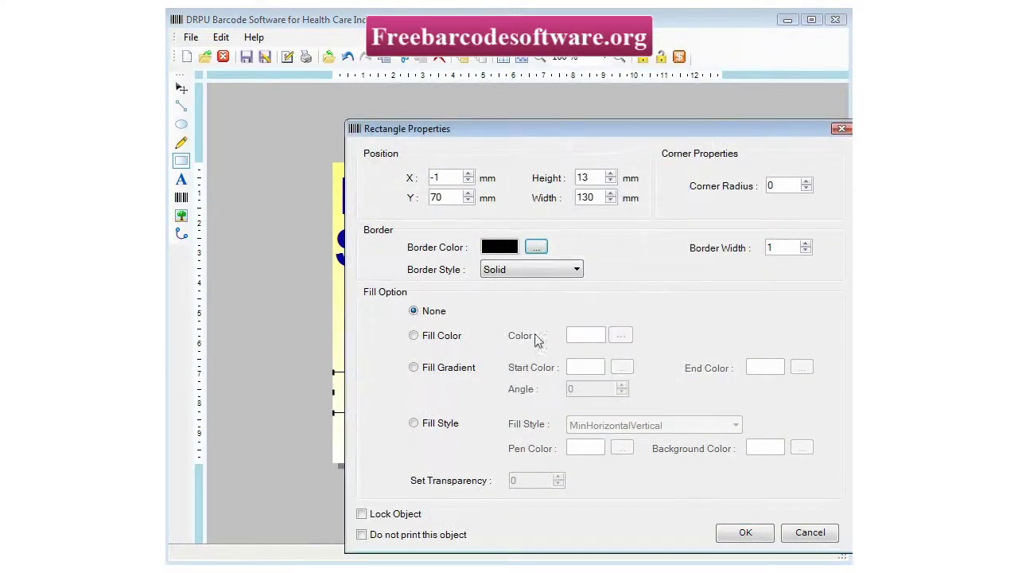
left_click(441, 335)
left_click(620, 335)
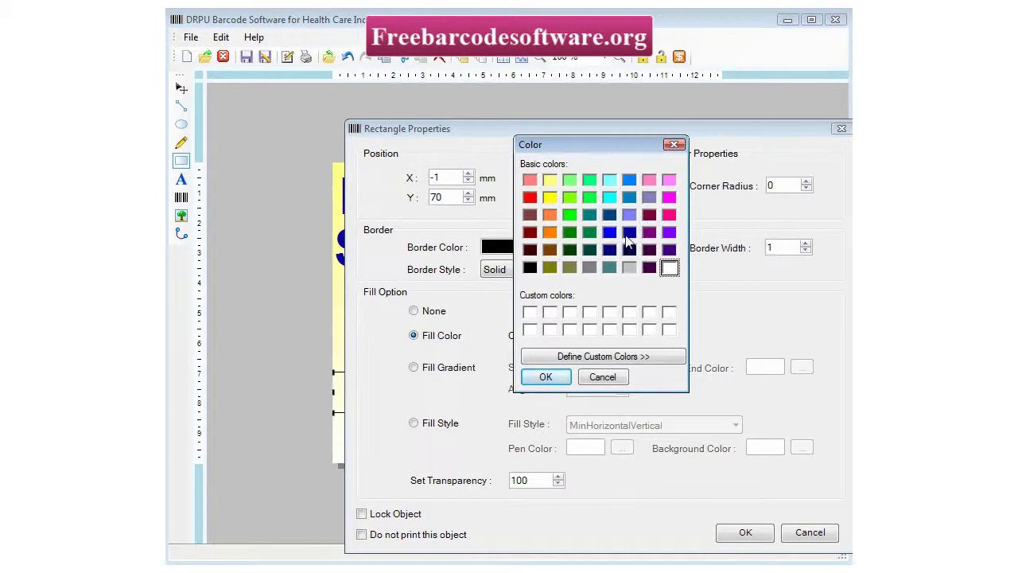
left_click(629, 232)
left_click(545, 377)
left_click(742, 532)
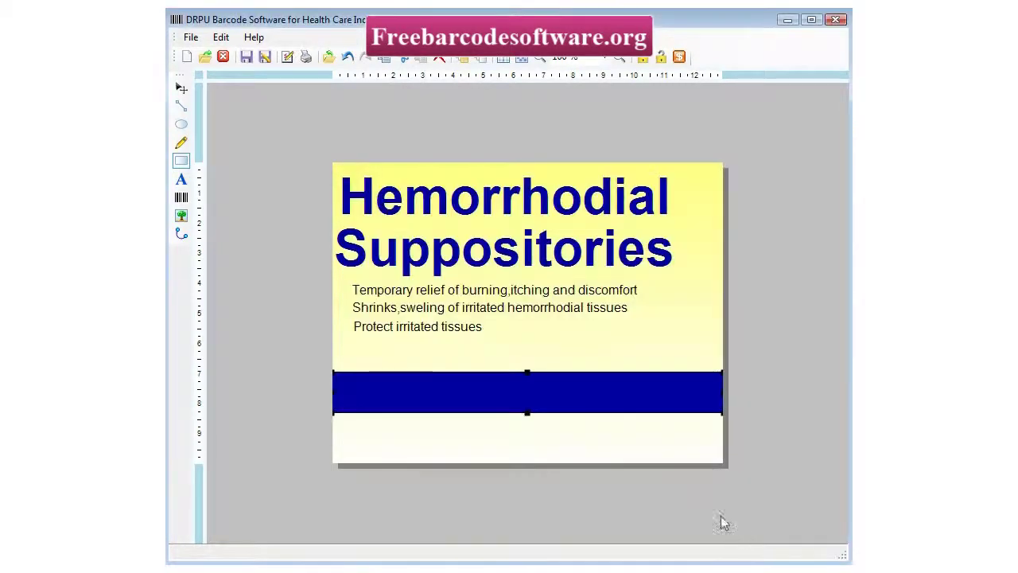
Step: Add a text object on the blue rectangle and set its text to "12 suppositories"
left_click(181, 179)
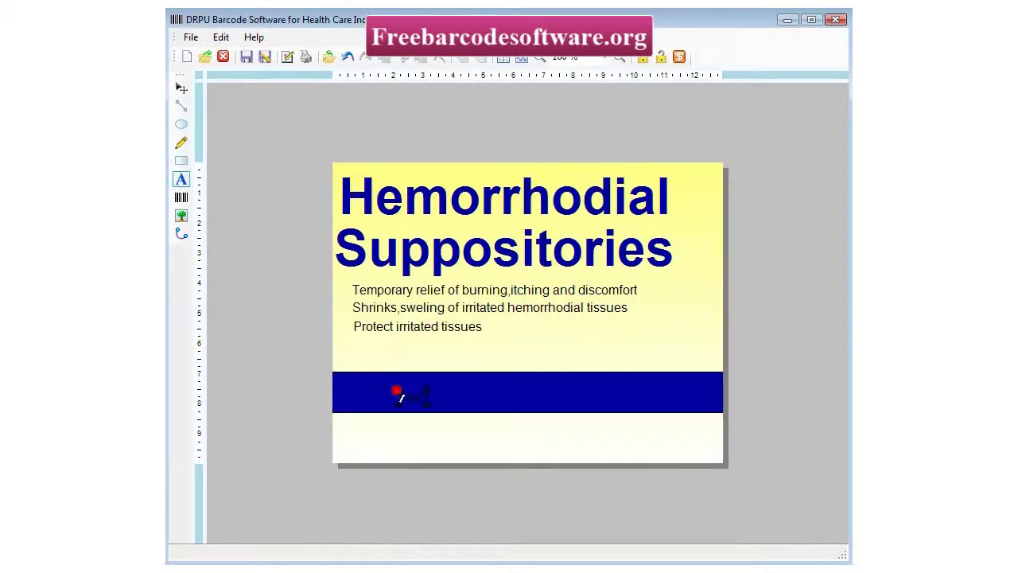
left_click(412, 395)
key("ctrl+a")
type("1")
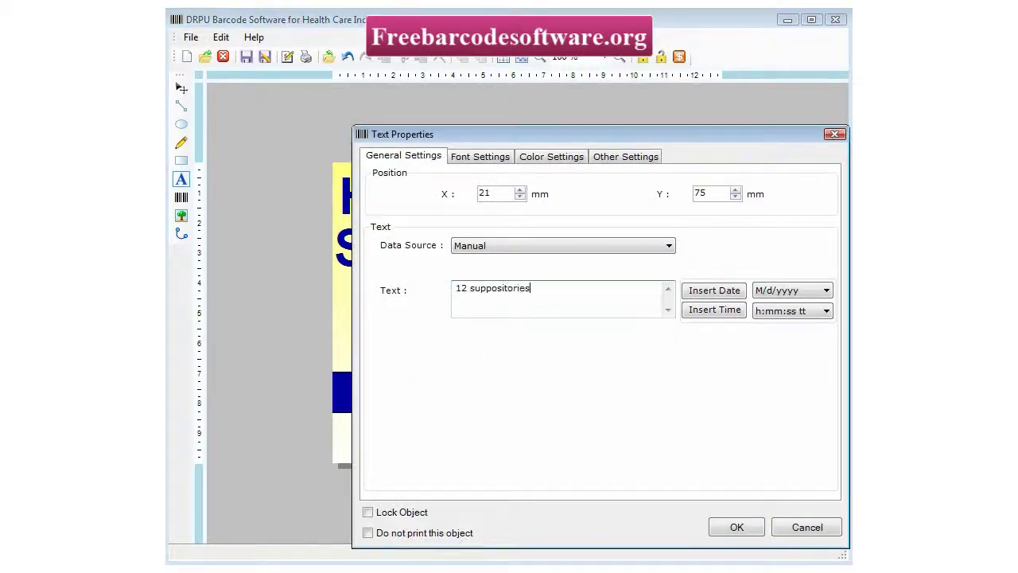
Step: Set the "12 suppositories" text's solid fore color to white
left_click(471, 159)
left_click(549, 158)
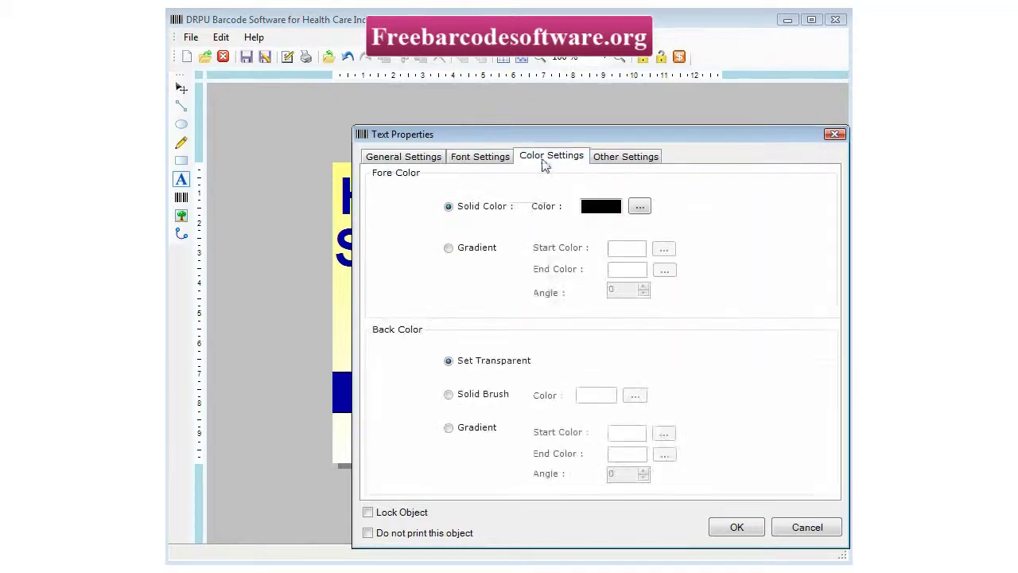
left_click(639, 206)
left_click(668, 267)
left_click(545, 376)
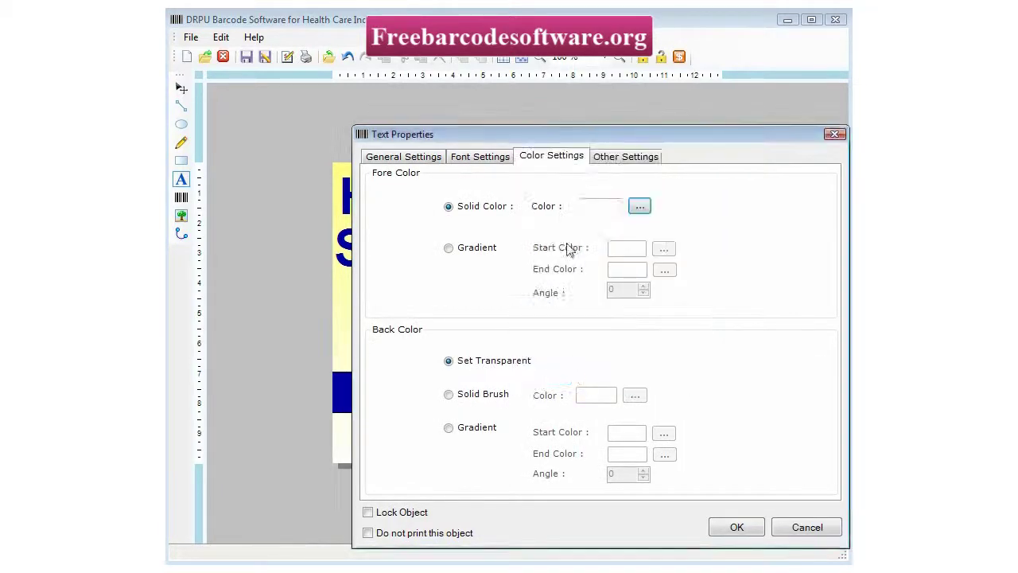
Step: Format the "12 suppositories" text in Bold, size 16, and position it on the left part of the blue rectangle
left_click(477, 158)
left_click(783, 297)
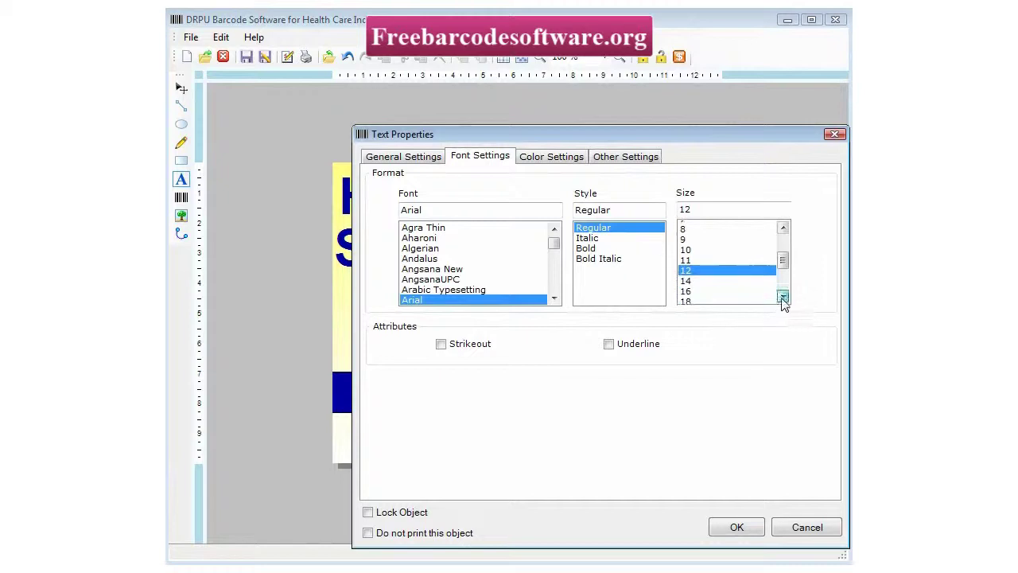
left_click(688, 288)
left_click(605, 248)
left_click(736, 527)
left_click_drag(544, 406, 466, 390)
Step: Add a barcode object and place it in the label's lower-right corner
left_click(181, 197)
left_click(577, 430)
left_click_drag(406, 209, 651, 422)
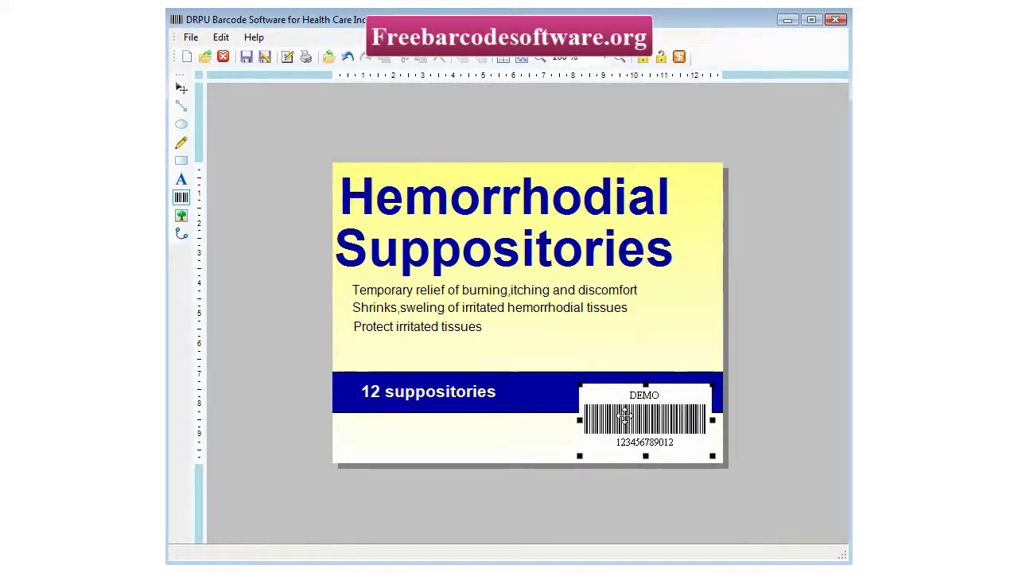
double_click(623, 415)
left_click_drag(644, 83, 579, 32)
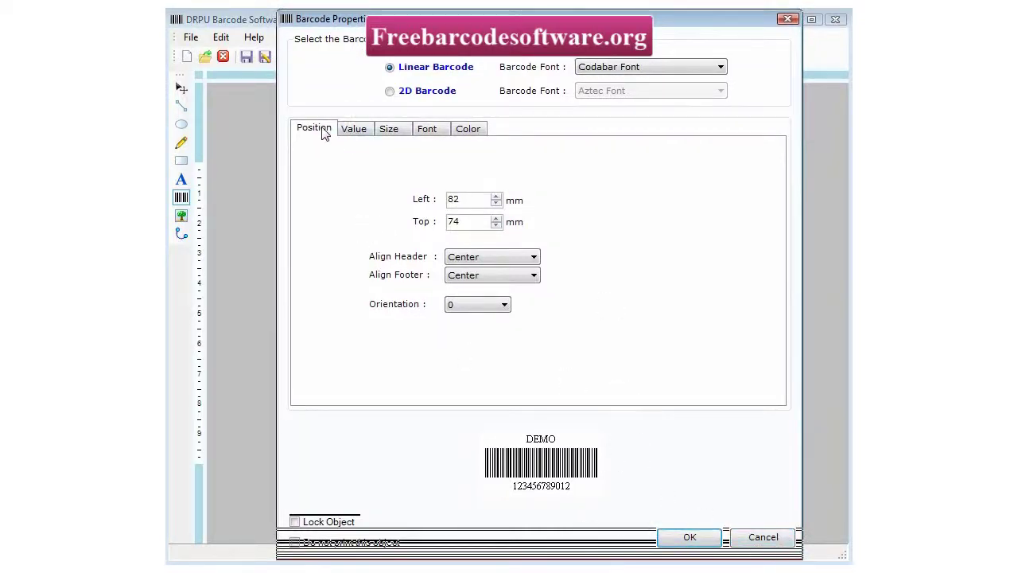
left_click(354, 128)
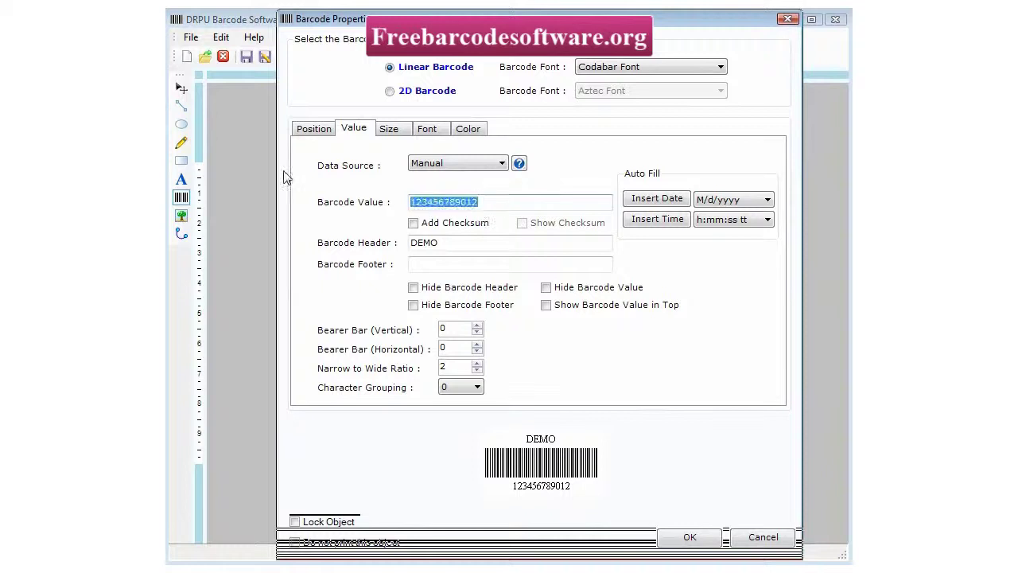
type("584937")
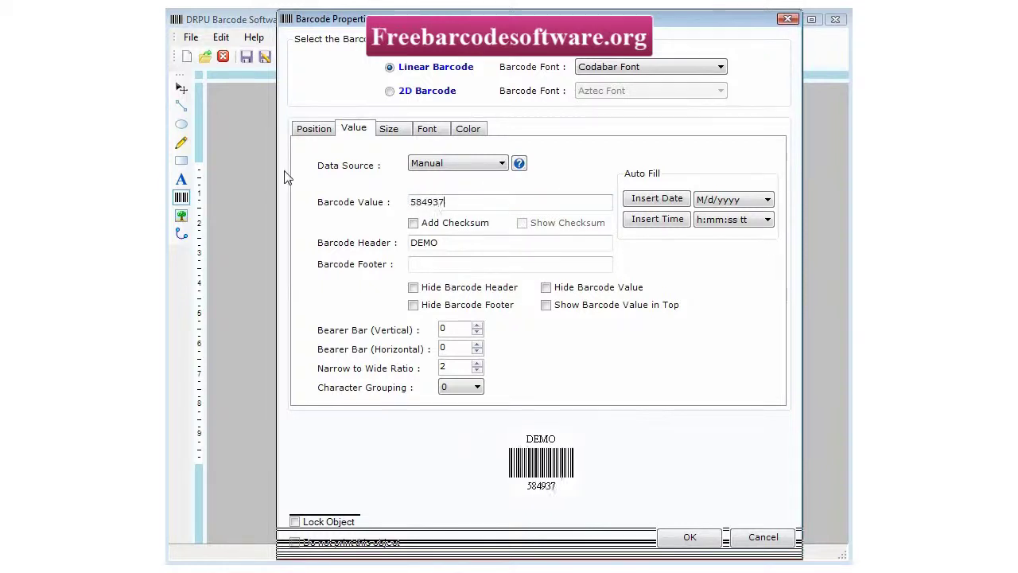
type("43214")
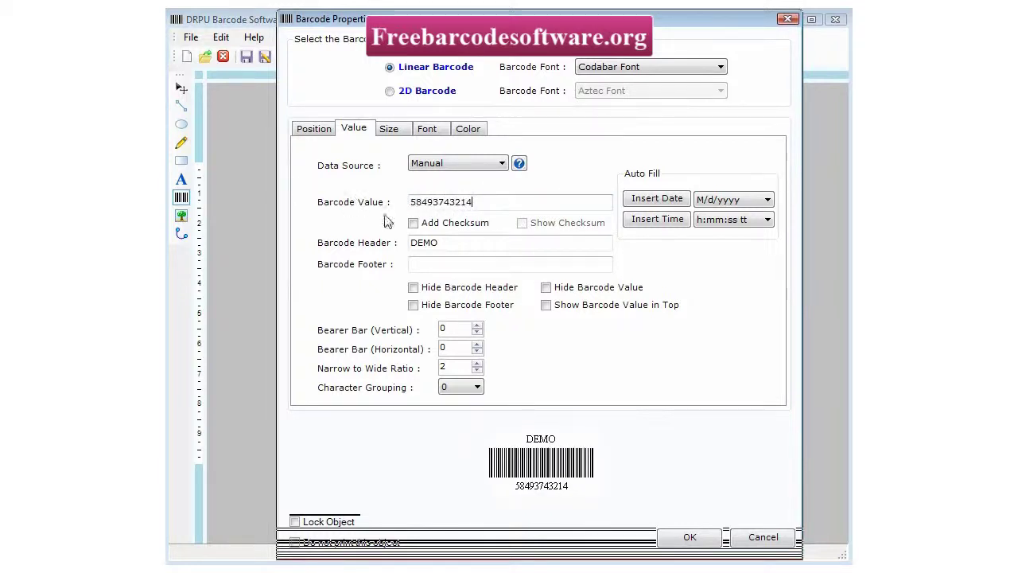
Step: Set the barcode footer to "ITEM 112048", with the word ITEM in capitals
left_click(425, 263)
type("item 112048")
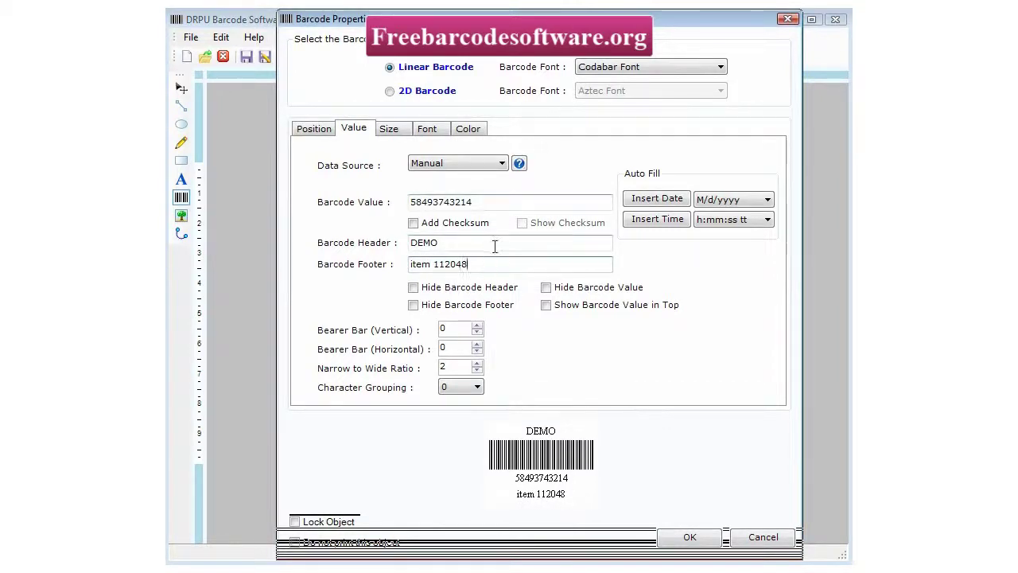
left_click_drag(434, 264, 357, 267)
type("ITEM")
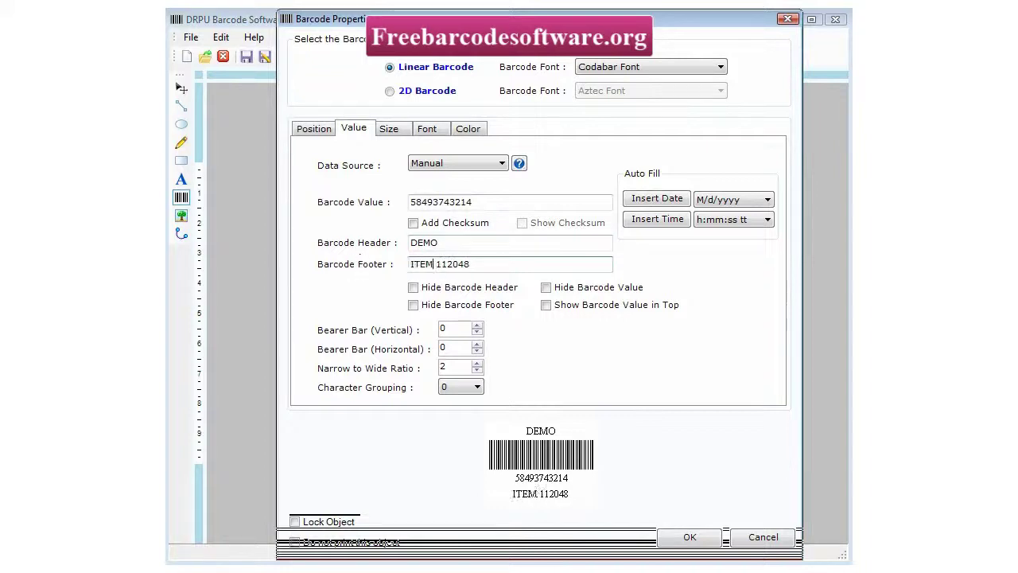
Step: Set the barcode footer font to Bold
left_click(426, 128)
left_click(527, 266)
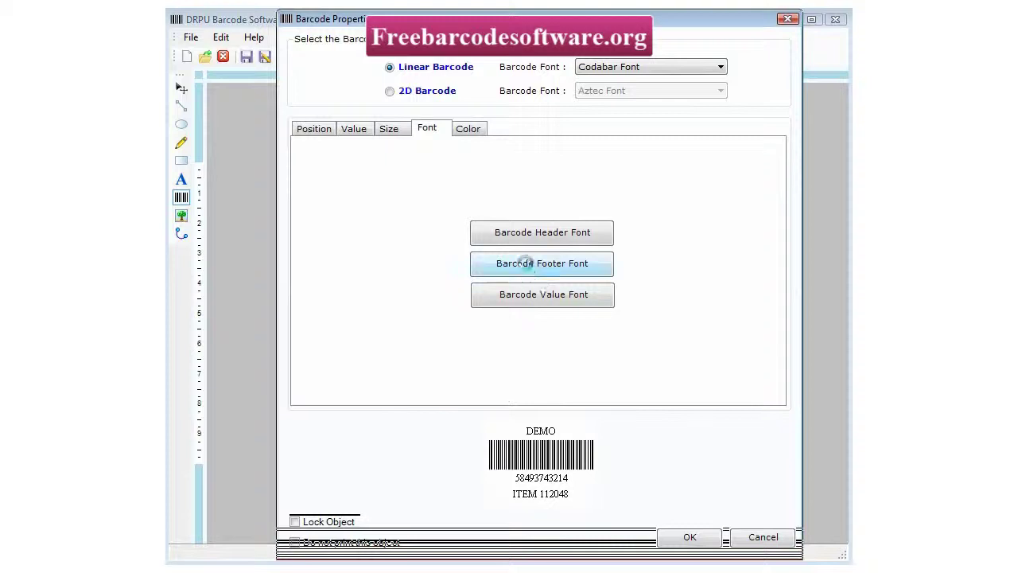
left_click(588, 212)
left_click(720, 181)
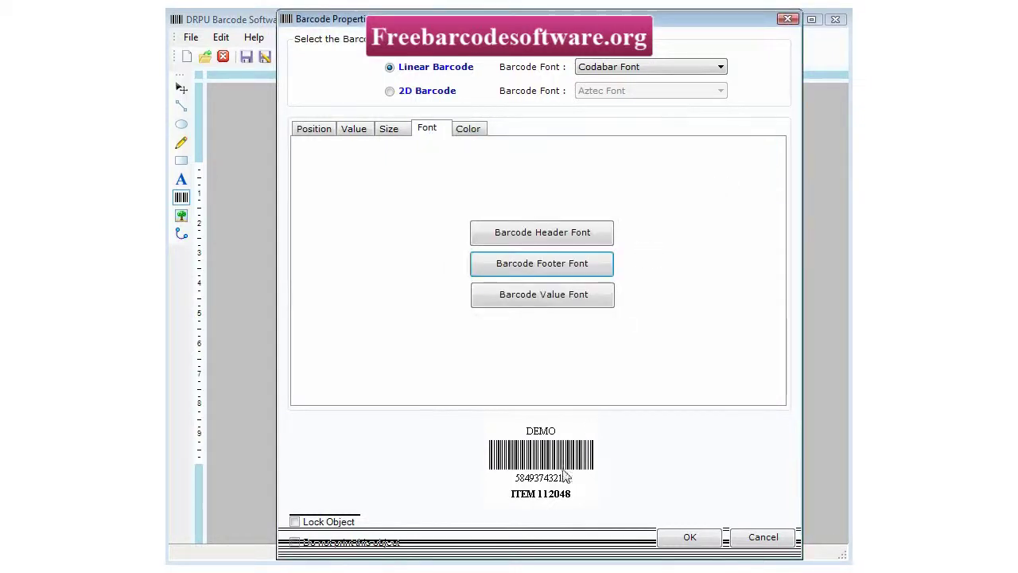
Step: Apply the barcode properties and move the barcode up so it fits fully inside the label's lower-right corner
left_click(389, 129)
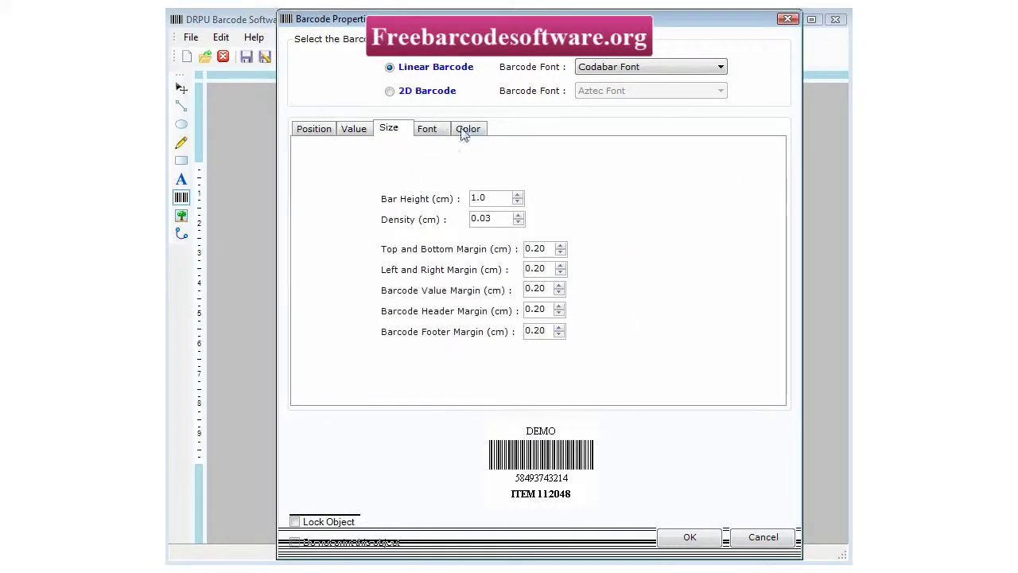
left_click(468, 128)
left_click(689, 537)
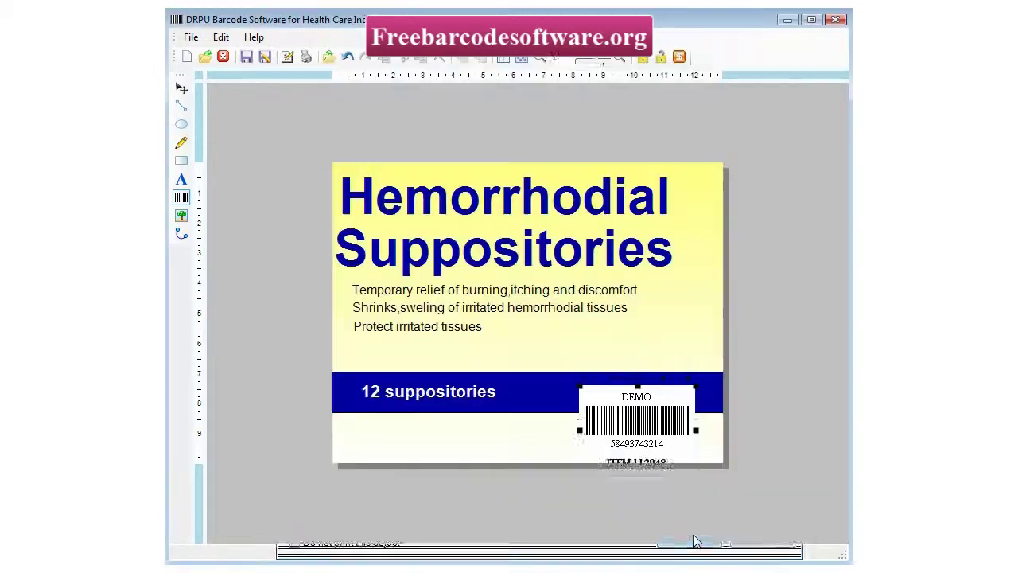
left_click(723, 351)
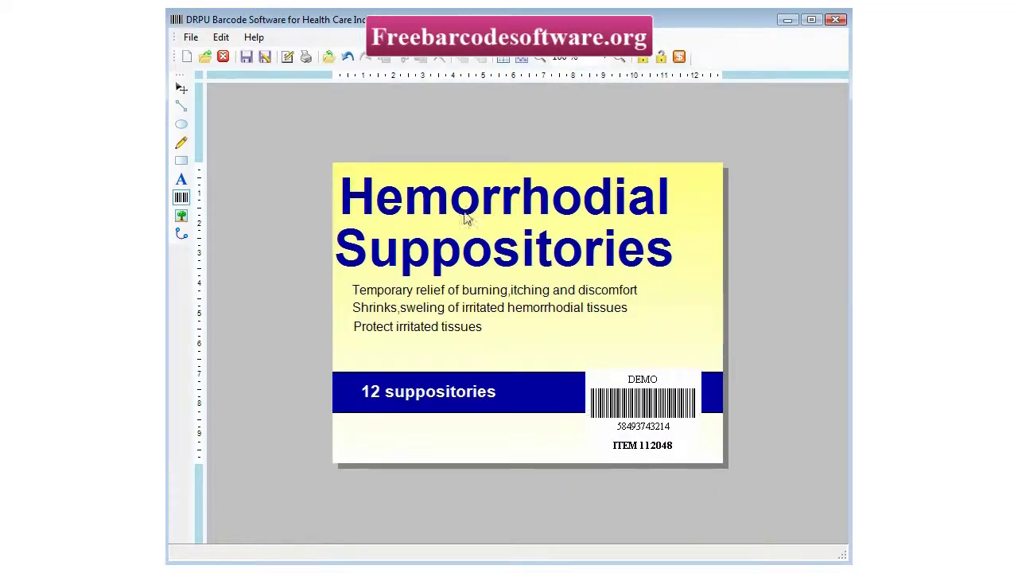
Step: Open the print settings for the label and show its print preview with the Default Print Profile
left_click(191, 37)
left_click(226, 186)
left_click_drag(397, 151, 346, 117)
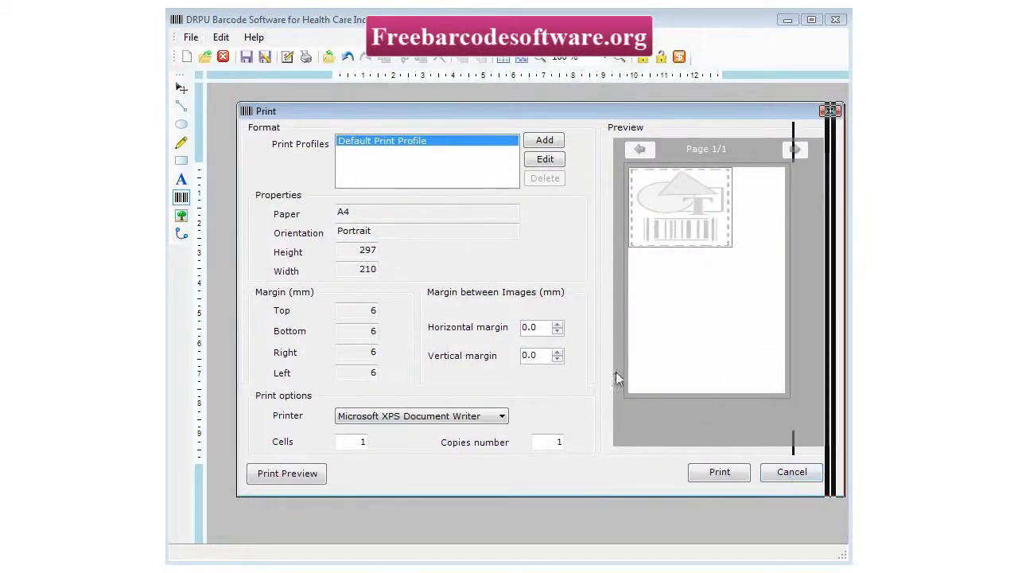
left_click(270, 474)
left_click_drag(350, 101, 381, 35)
left_click_drag(503, 280, 719, 439)
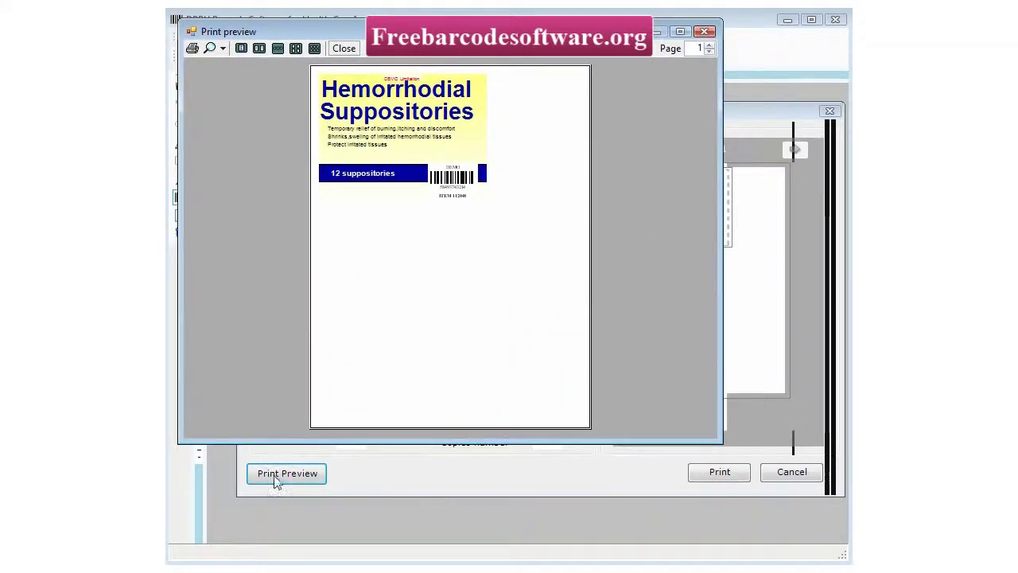
Step: View the label's print preview at 100% zoom, and close the preview and print settings without printing
left_click(222, 48)
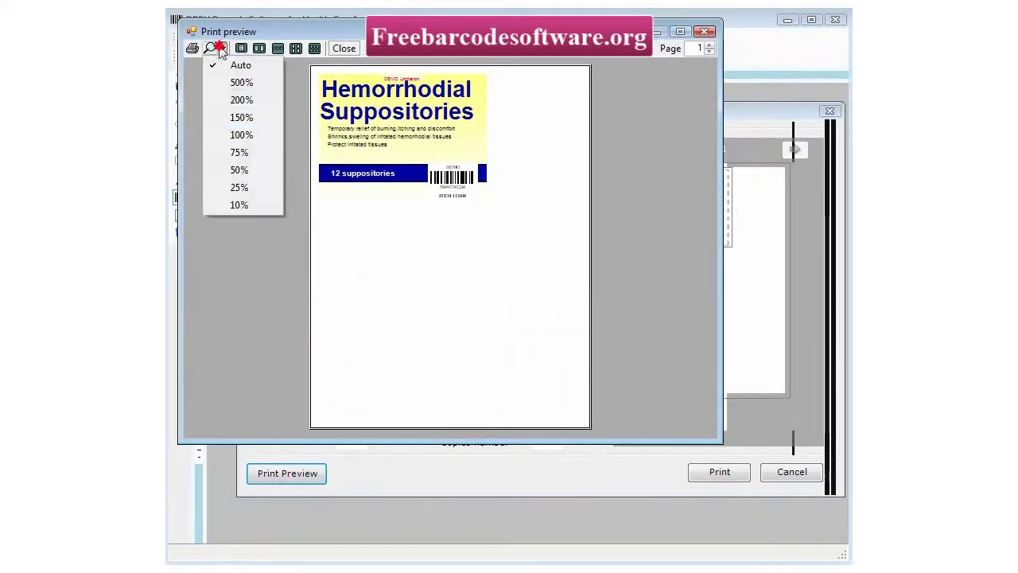
left_click(238, 134)
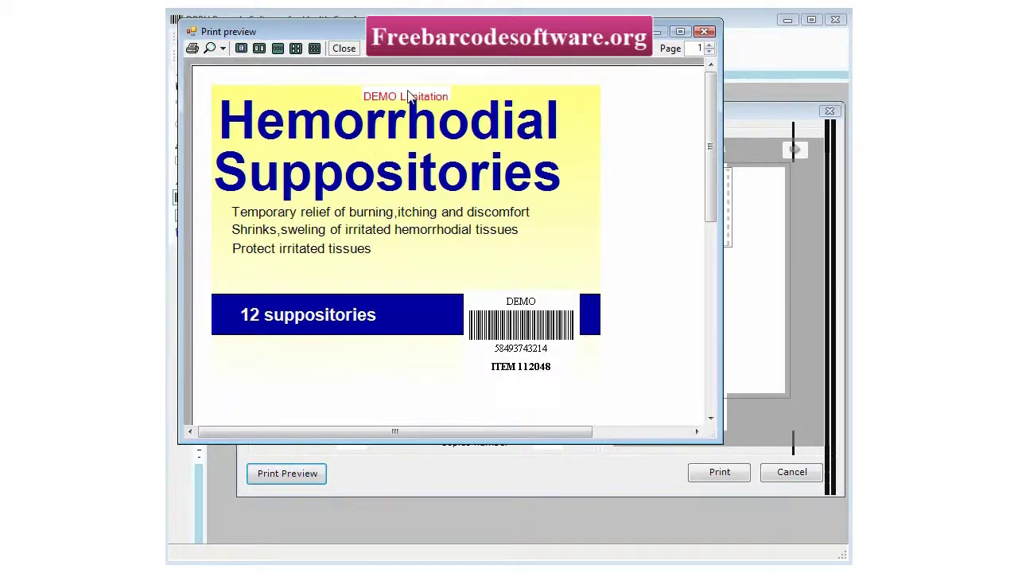
left_click(705, 31)
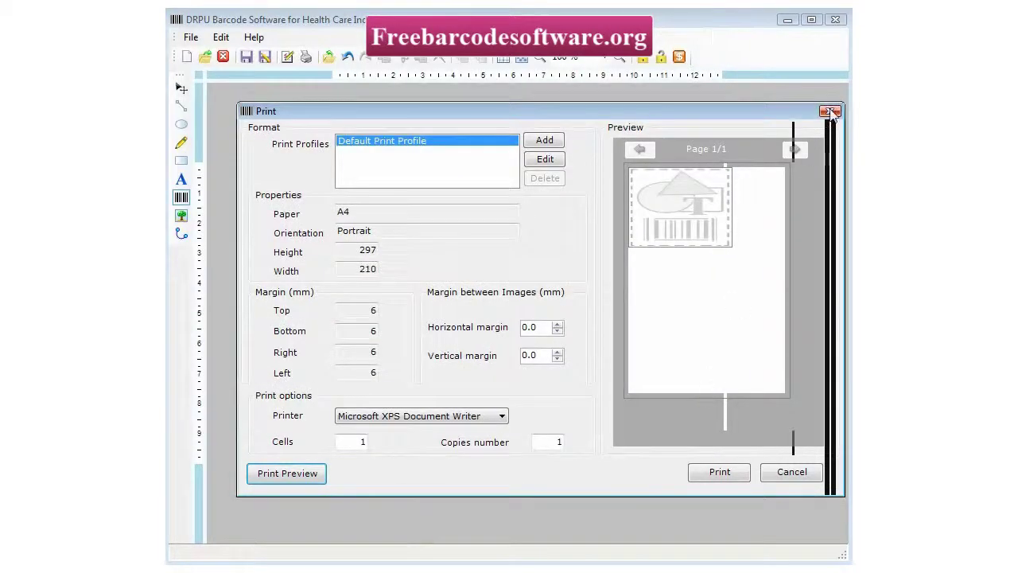
left_click(830, 110)
Step: Save the label as a DRPU Barcode file named "healthcare design" on the MainDISK (D:) drive
left_click(191, 36)
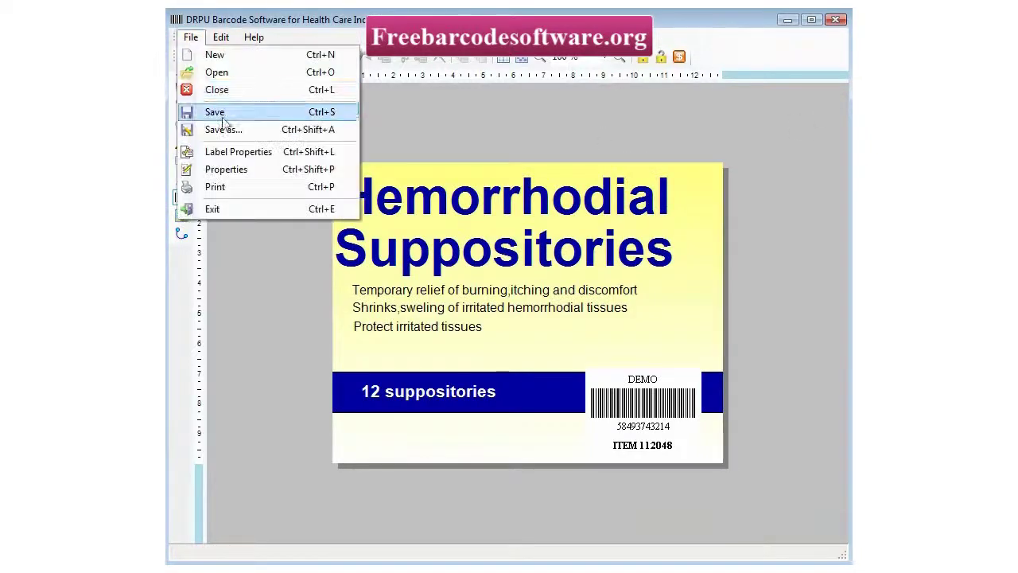
left_click(226, 114)
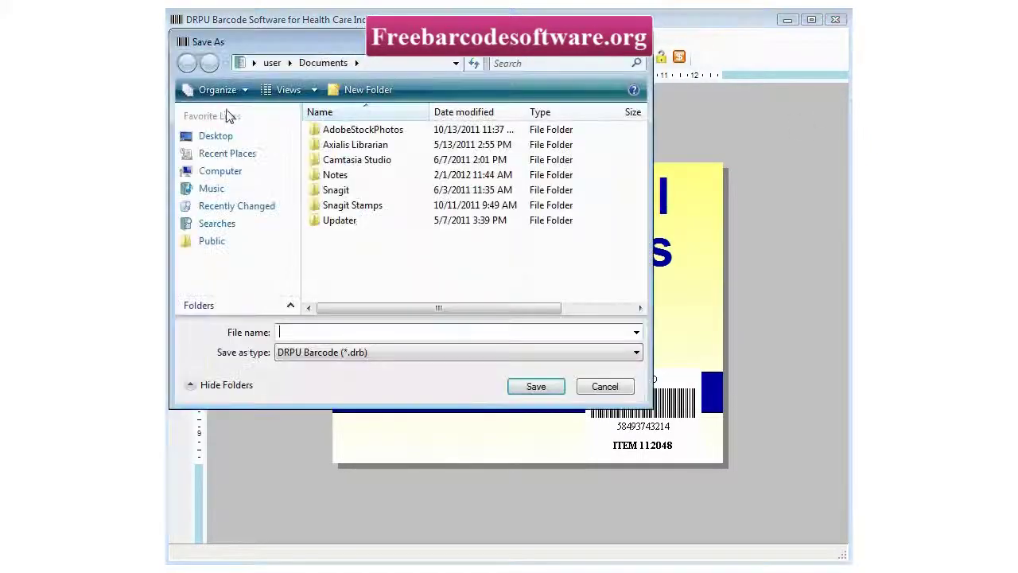
left_click(220, 171)
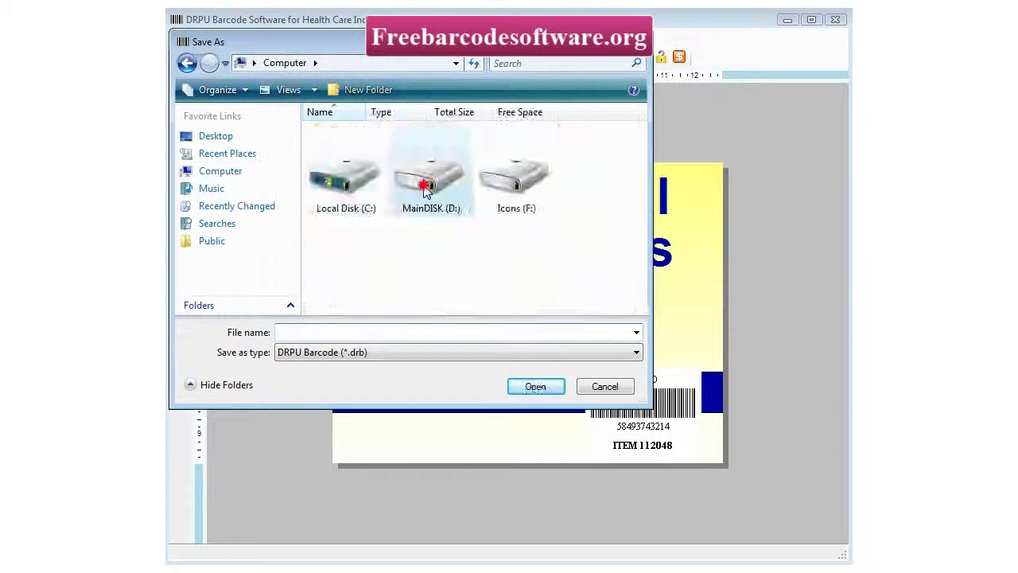
double_click(424, 194)
mouse_move(636, 146)
left_mouse_down()
mouse_move(639, 164)
mouse_move(638, 143)
left_mouse_up()
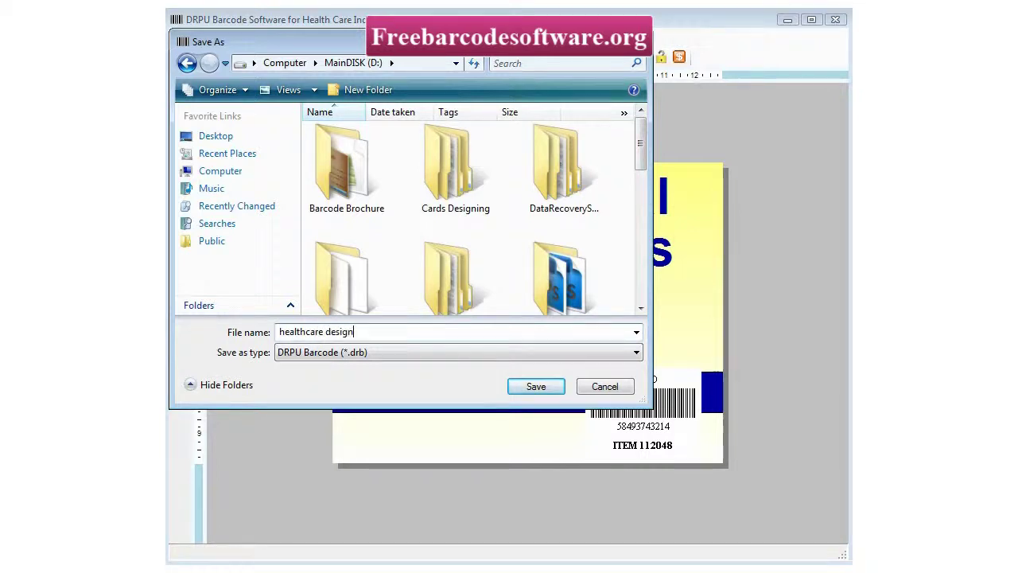
key("Return")
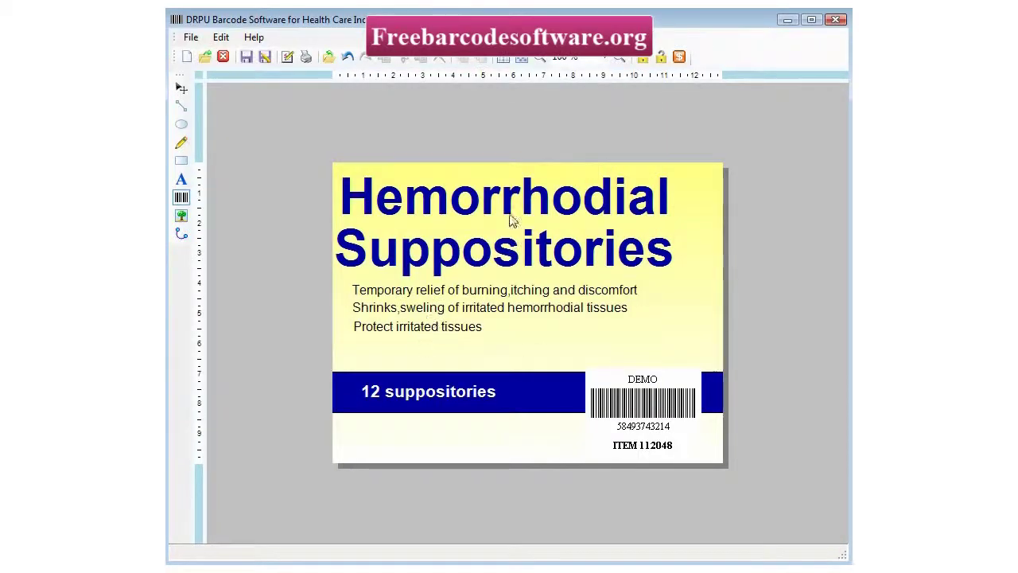